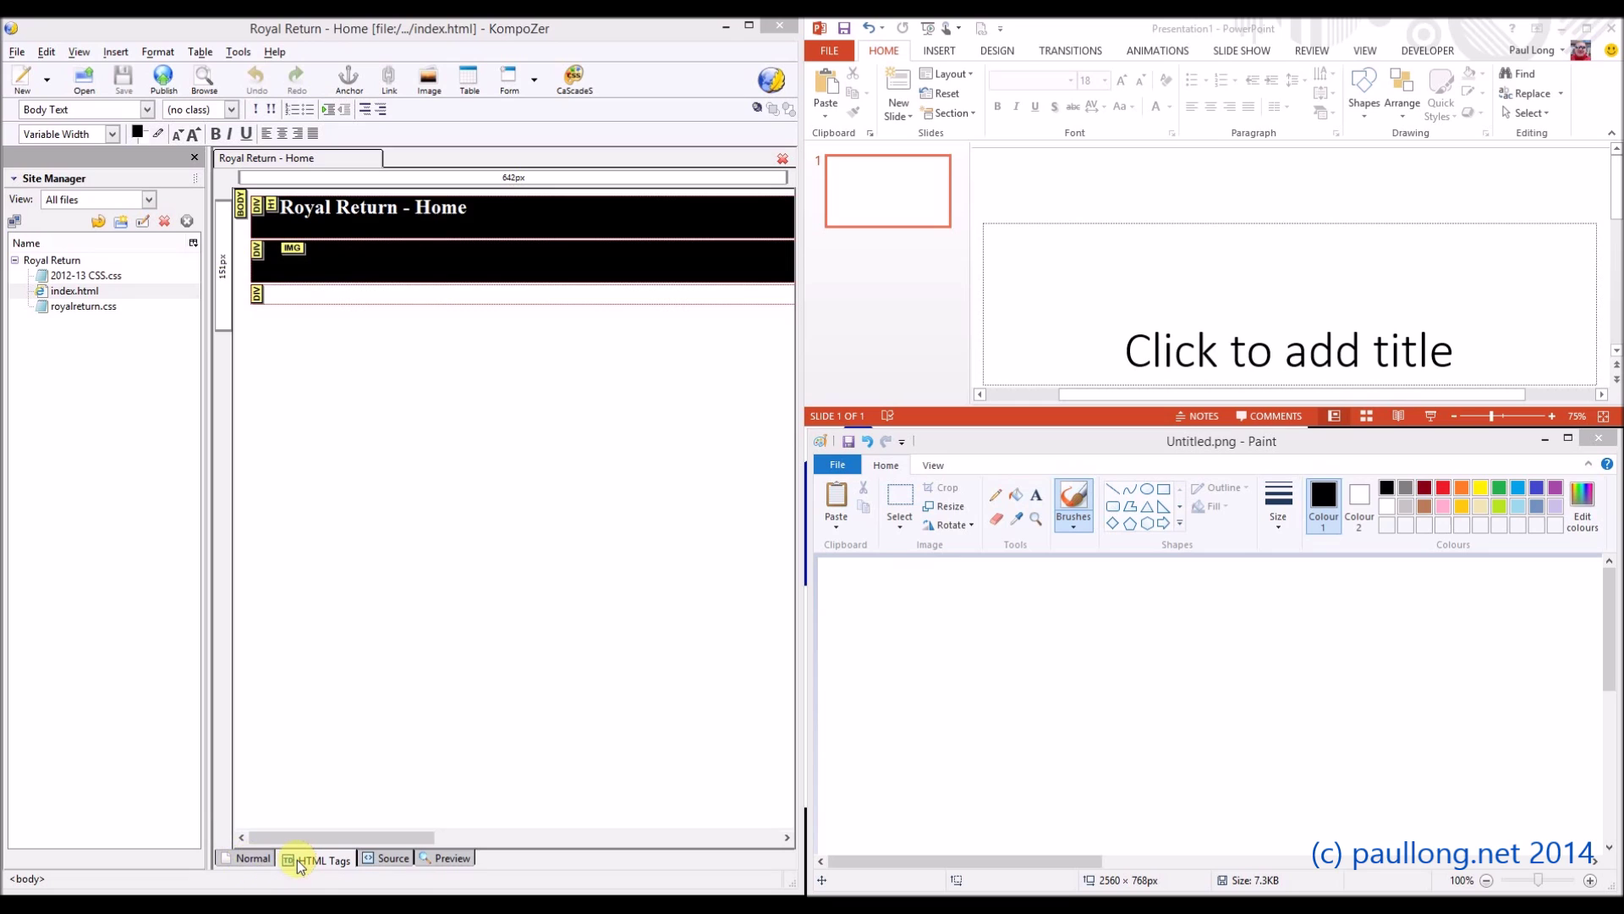
# Return to the Normal editing view and place the cursor in the empty buttons div below the heading
pyautogui.click(248, 859)
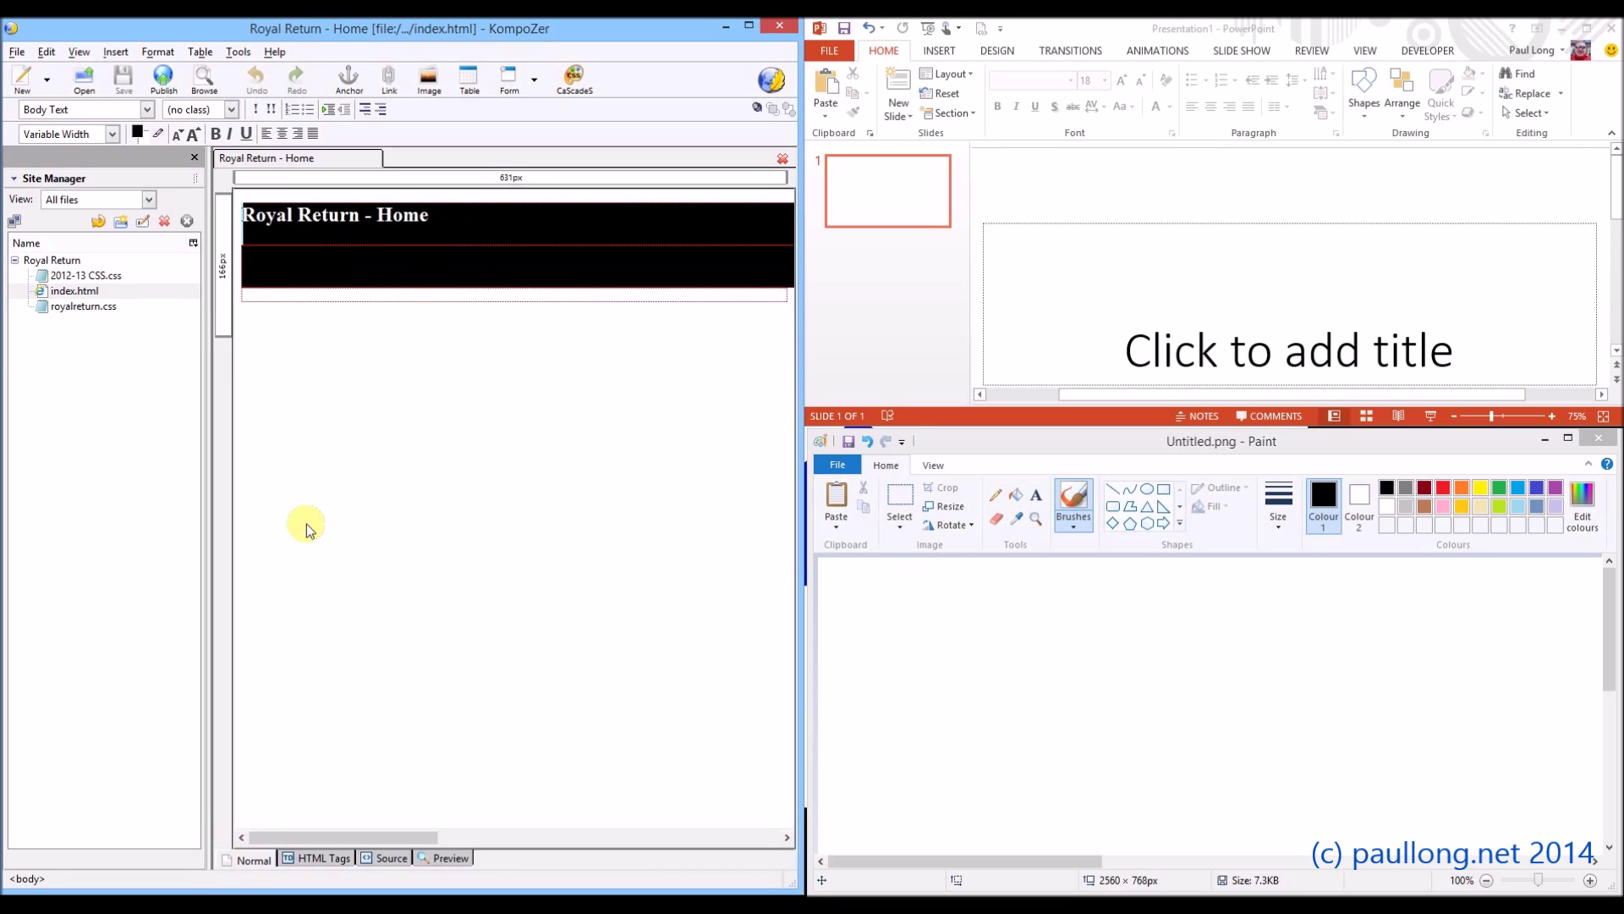
pyautogui.click(245, 263)
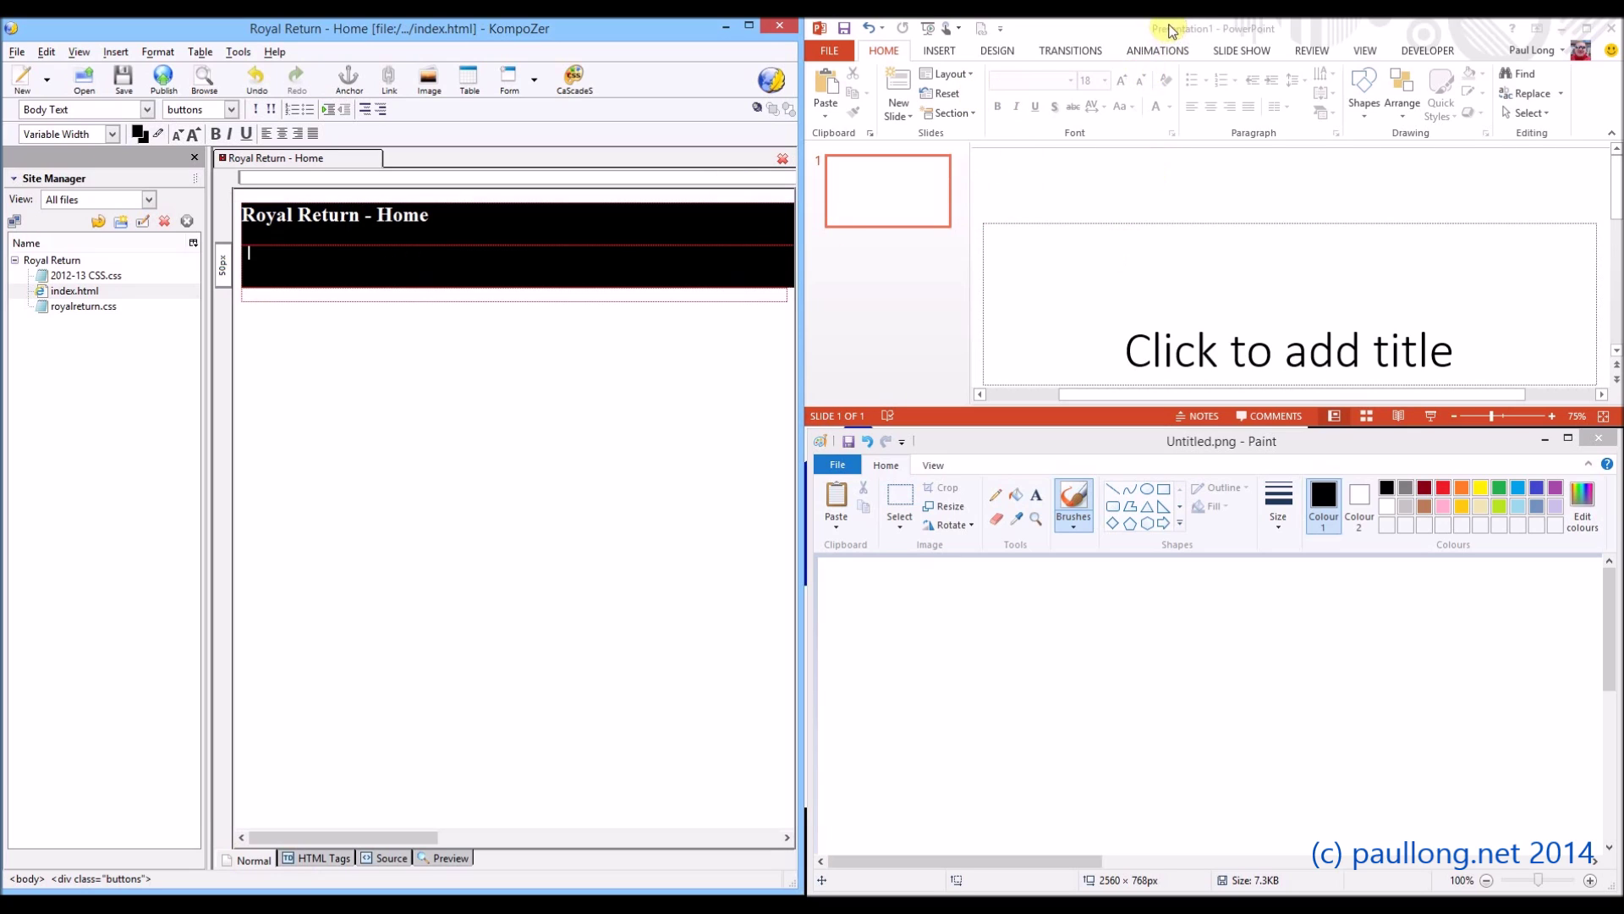
# Draw a small 0.92 × 3.35 cm rectangle at the top of the slide
pyautogui.click(949, 52)
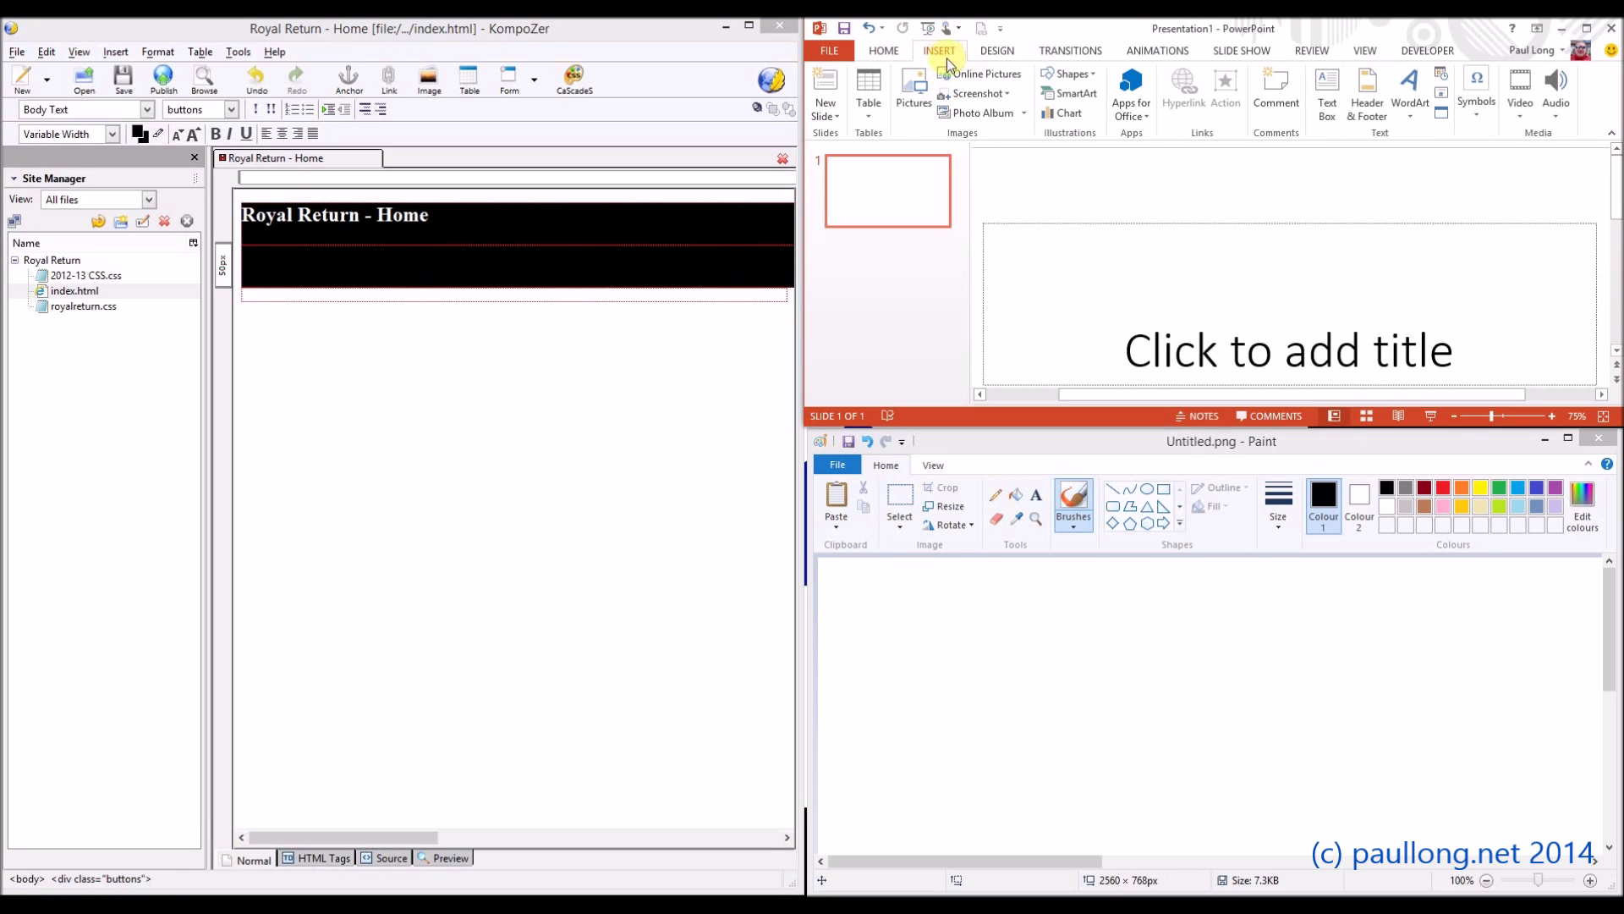
pyautogui.click(1076, 78)
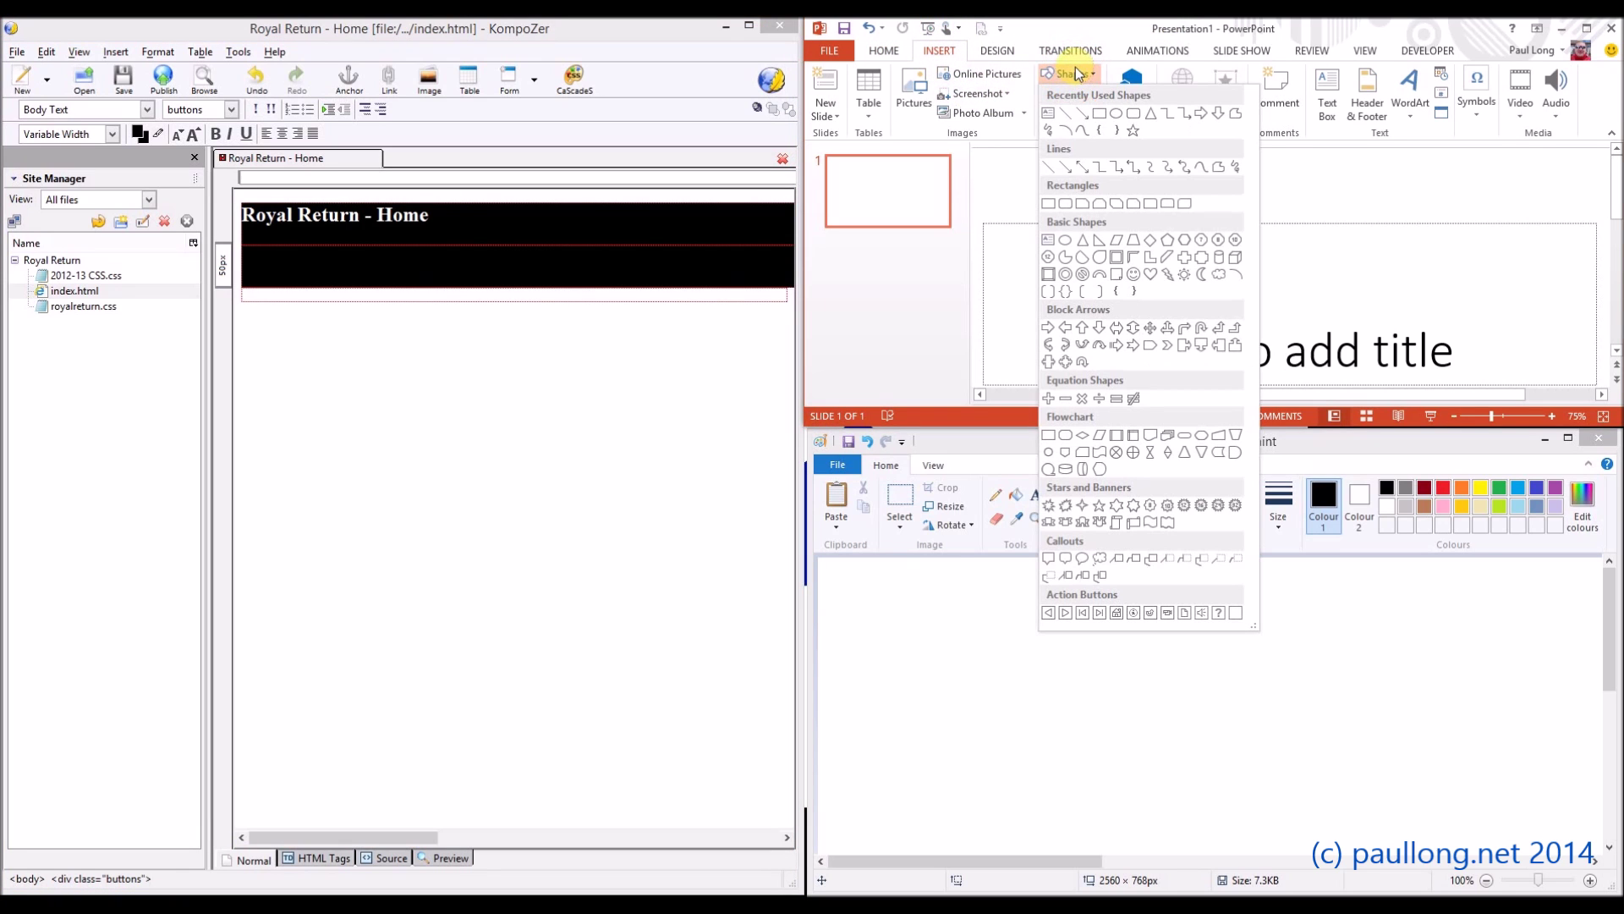
pyautogui.click(1102, 118)
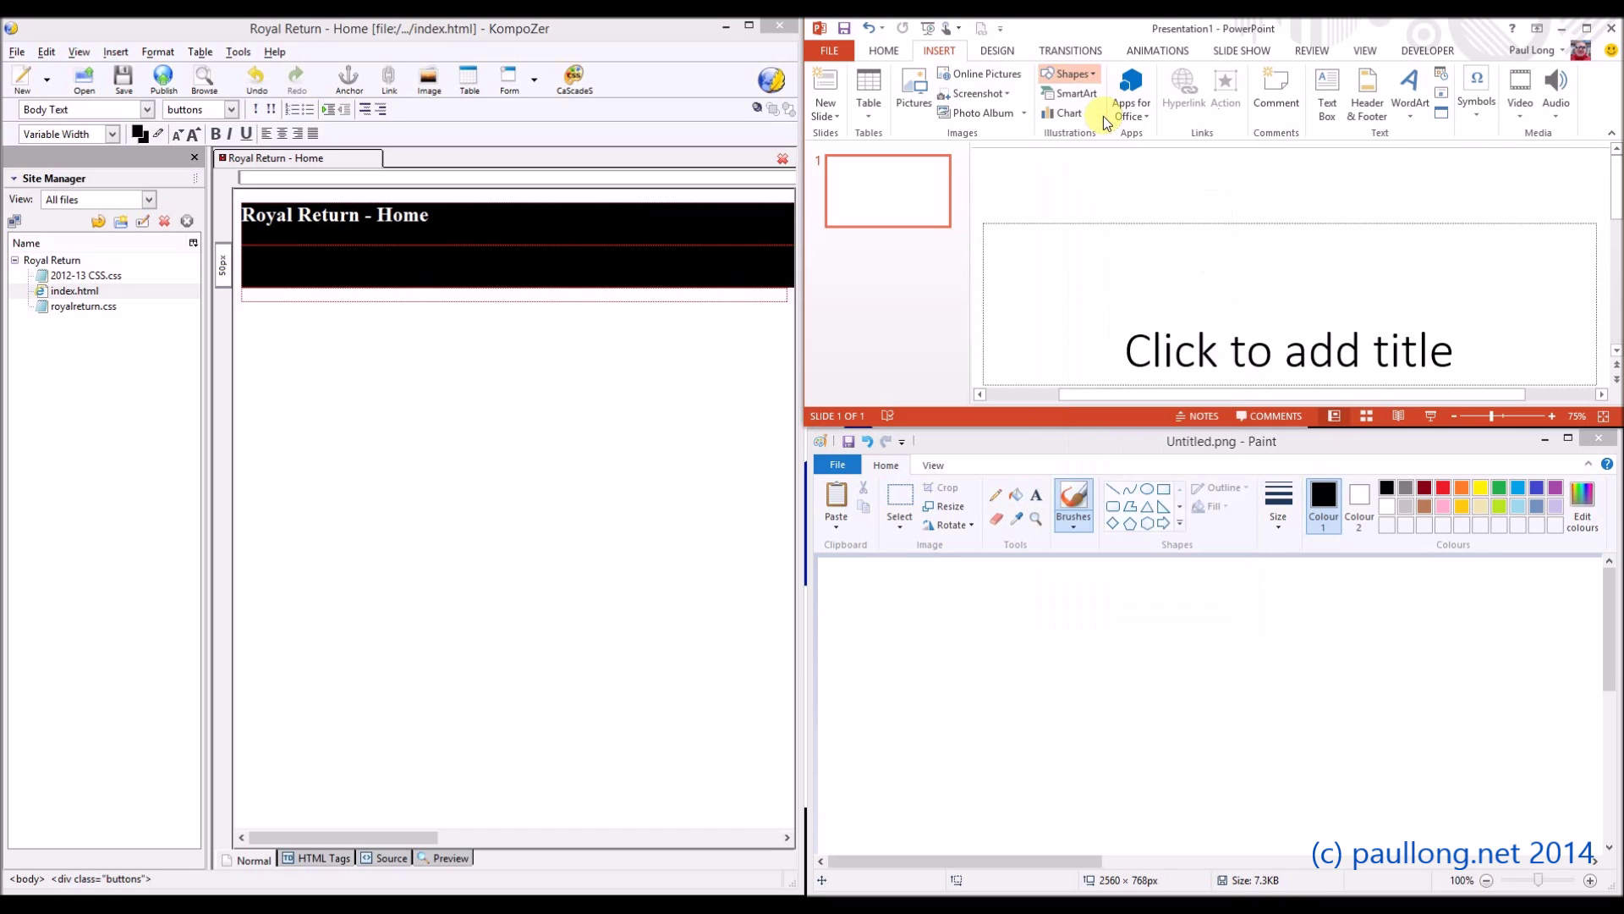
pyautogui.moveTo(1028, 156); pyautogui.dragTo(1109, 180)
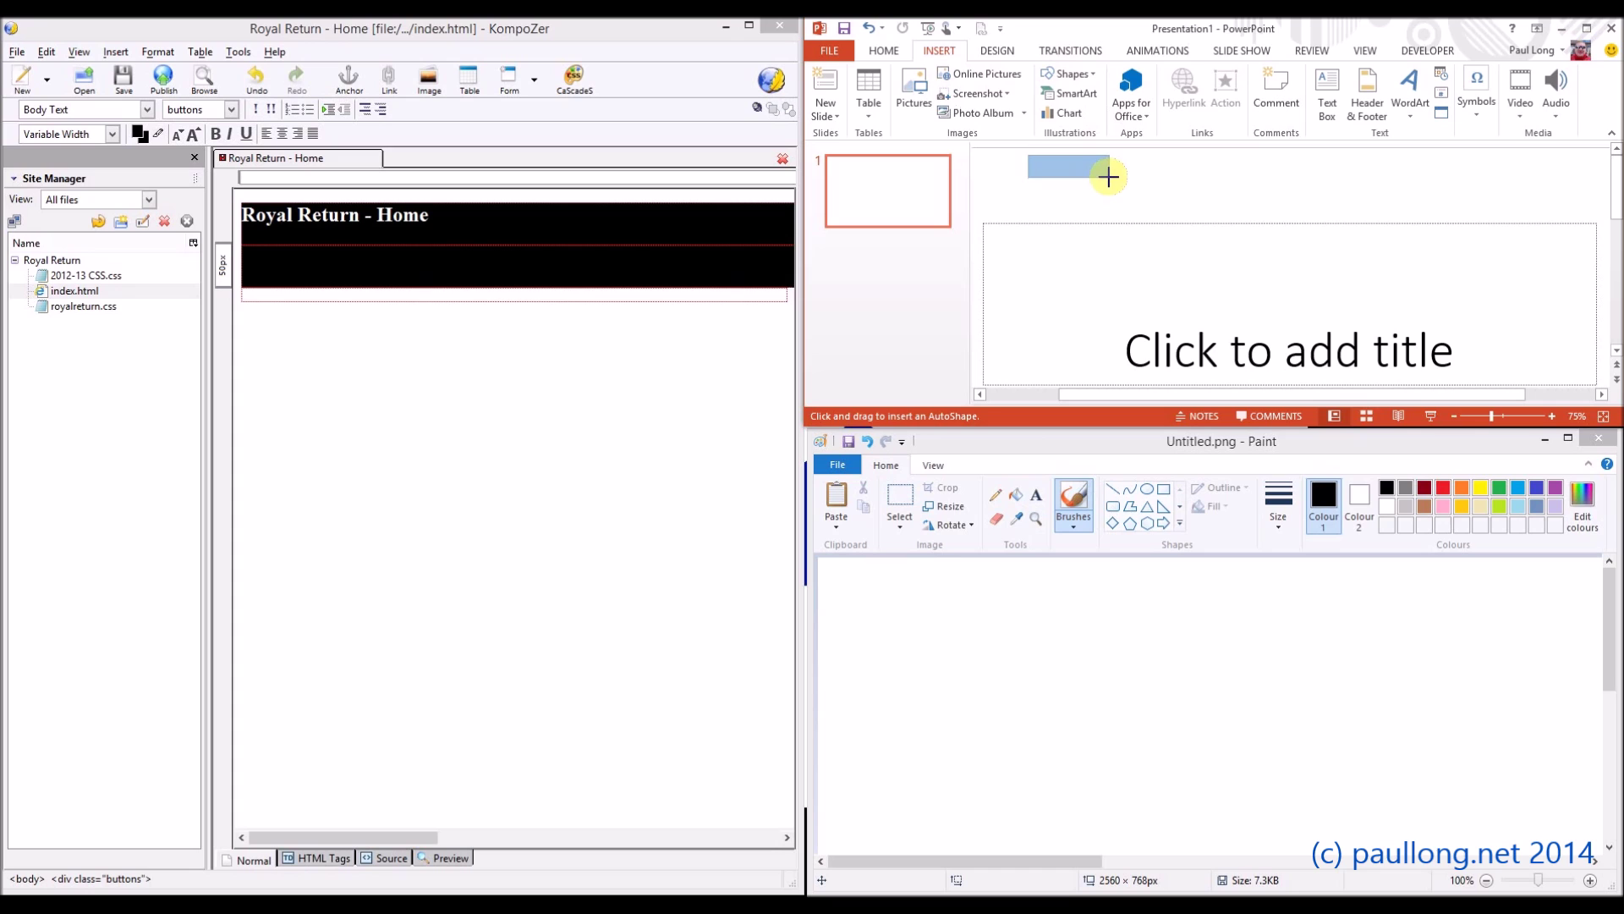
pyautogui.moveTo(1108, 176); pyautogui.dragTo(1111, 177)
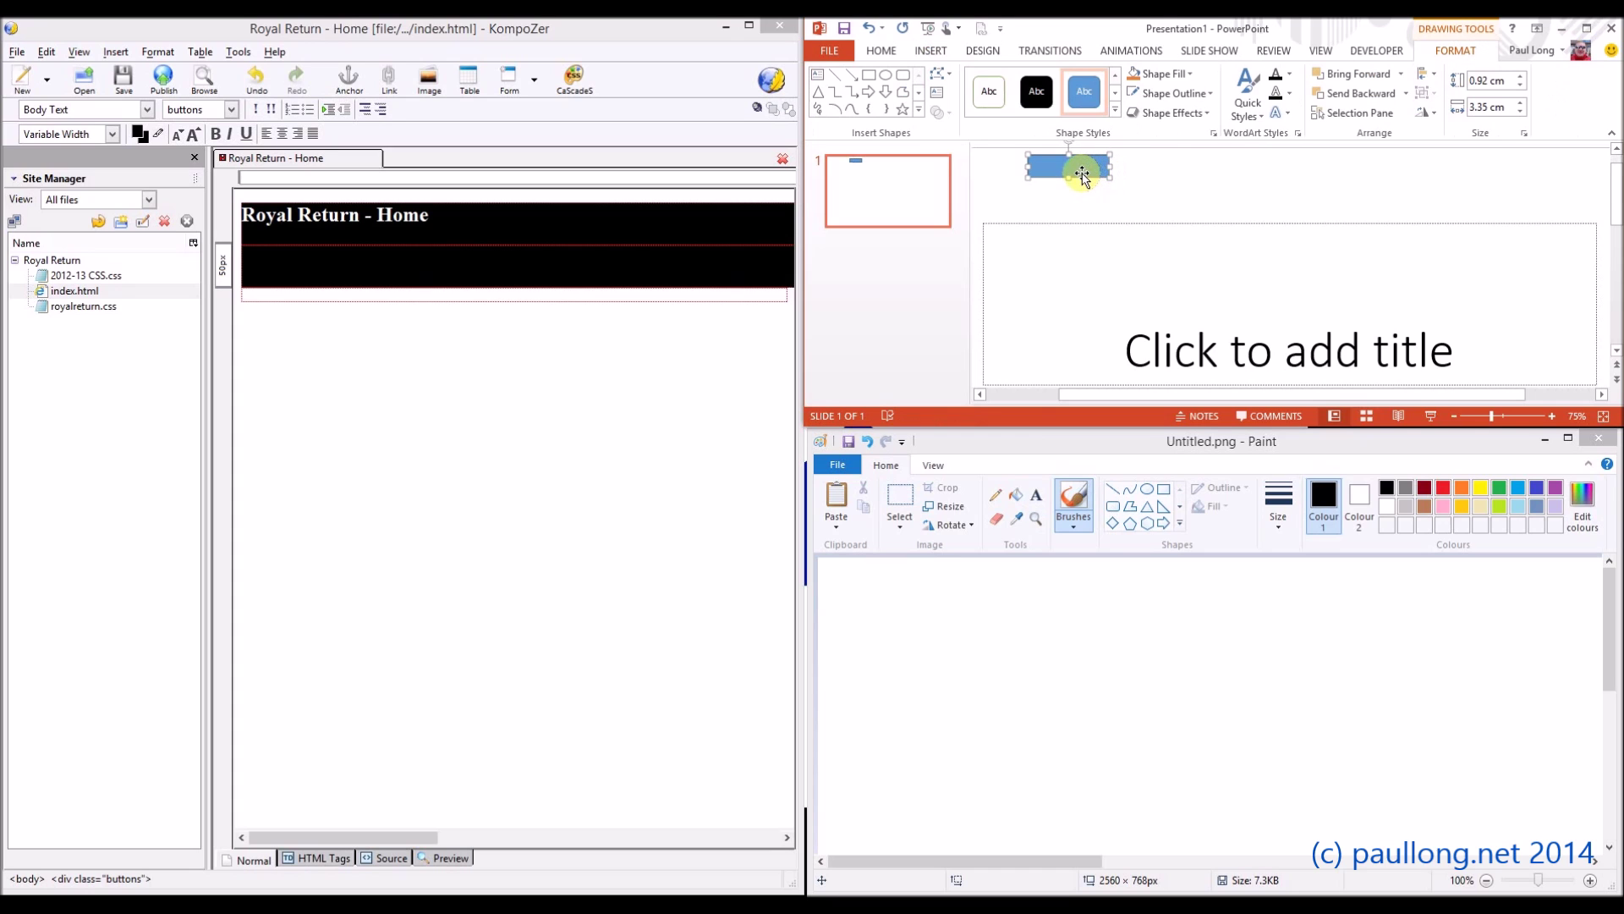
# Give the rectangle a plain white shape style with no outline
pyautogui.click(988, 93)
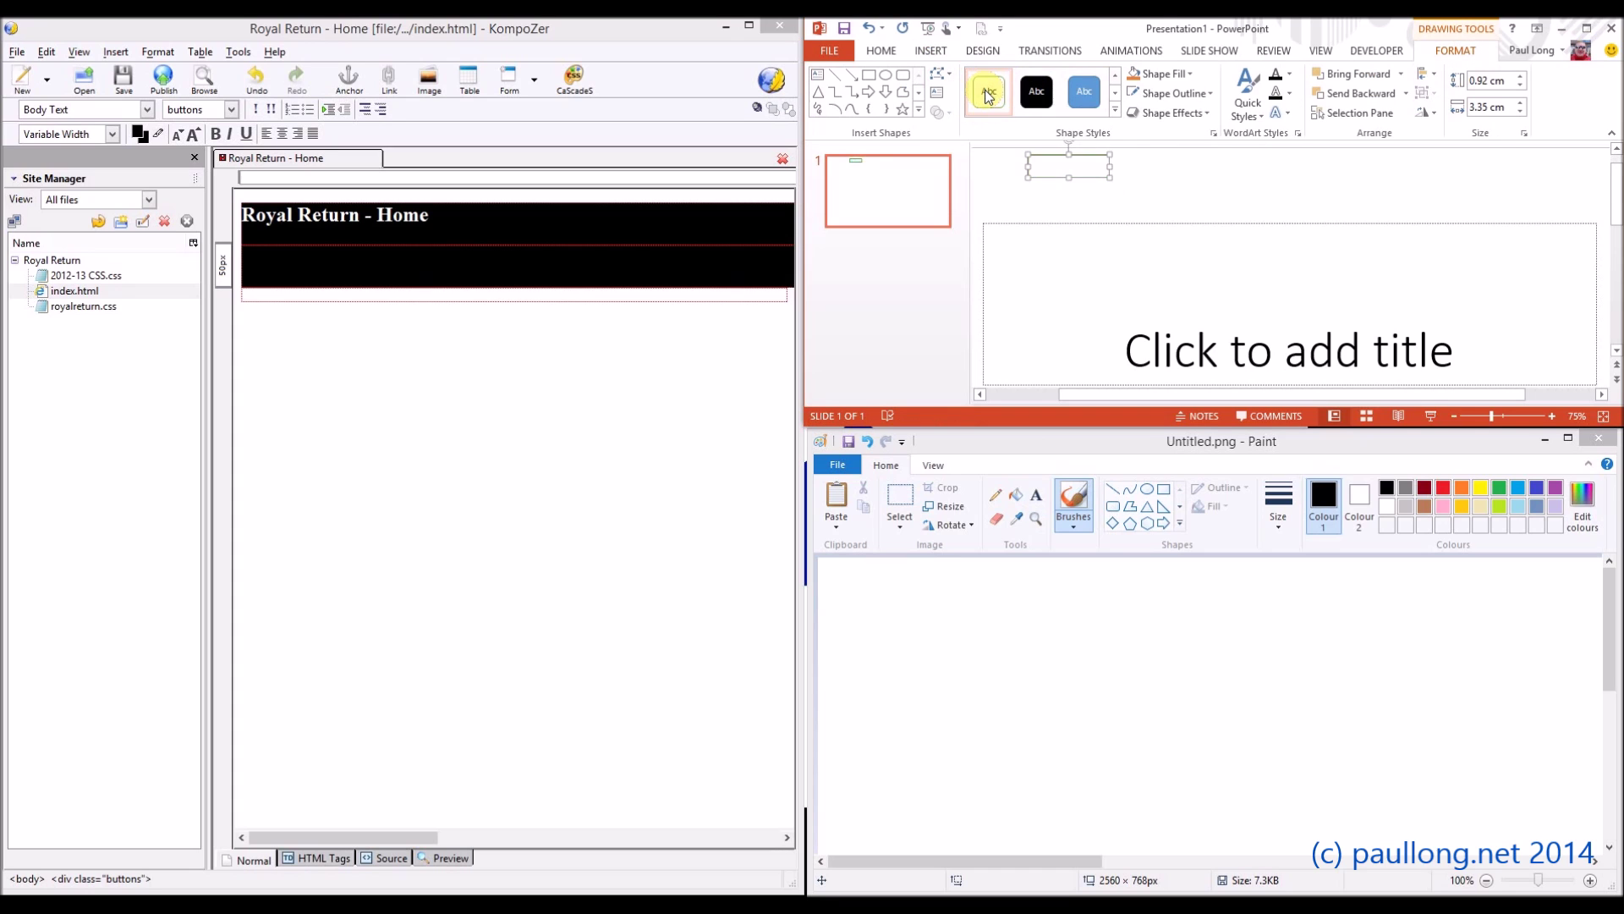
pyautogui.click(1176, 93)
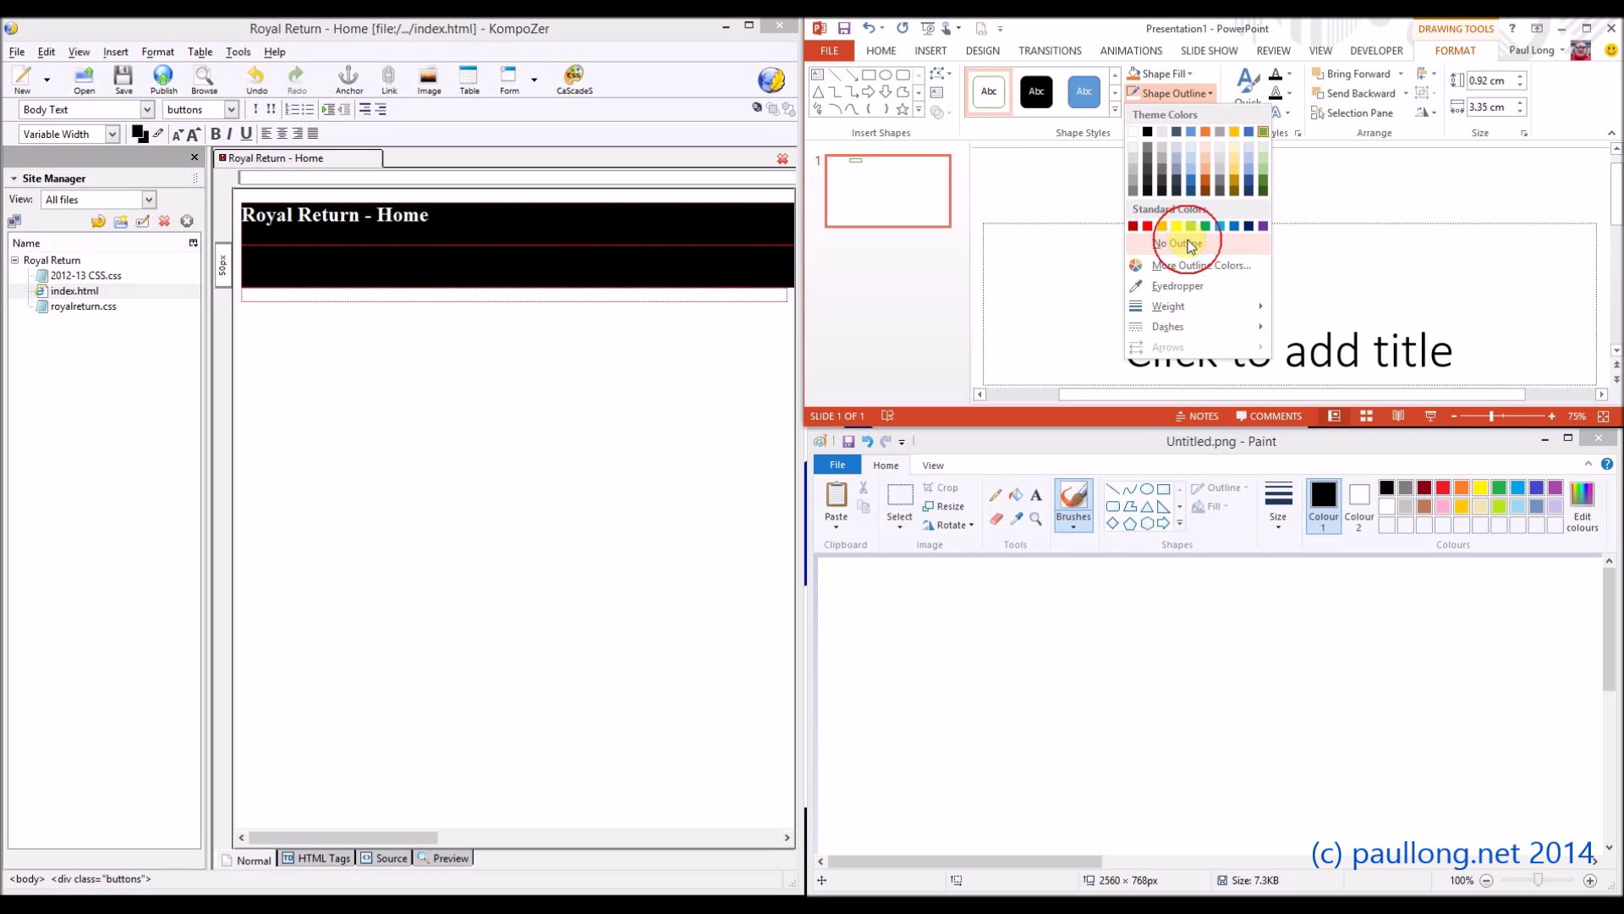
pyautogui.click(1189, 226)
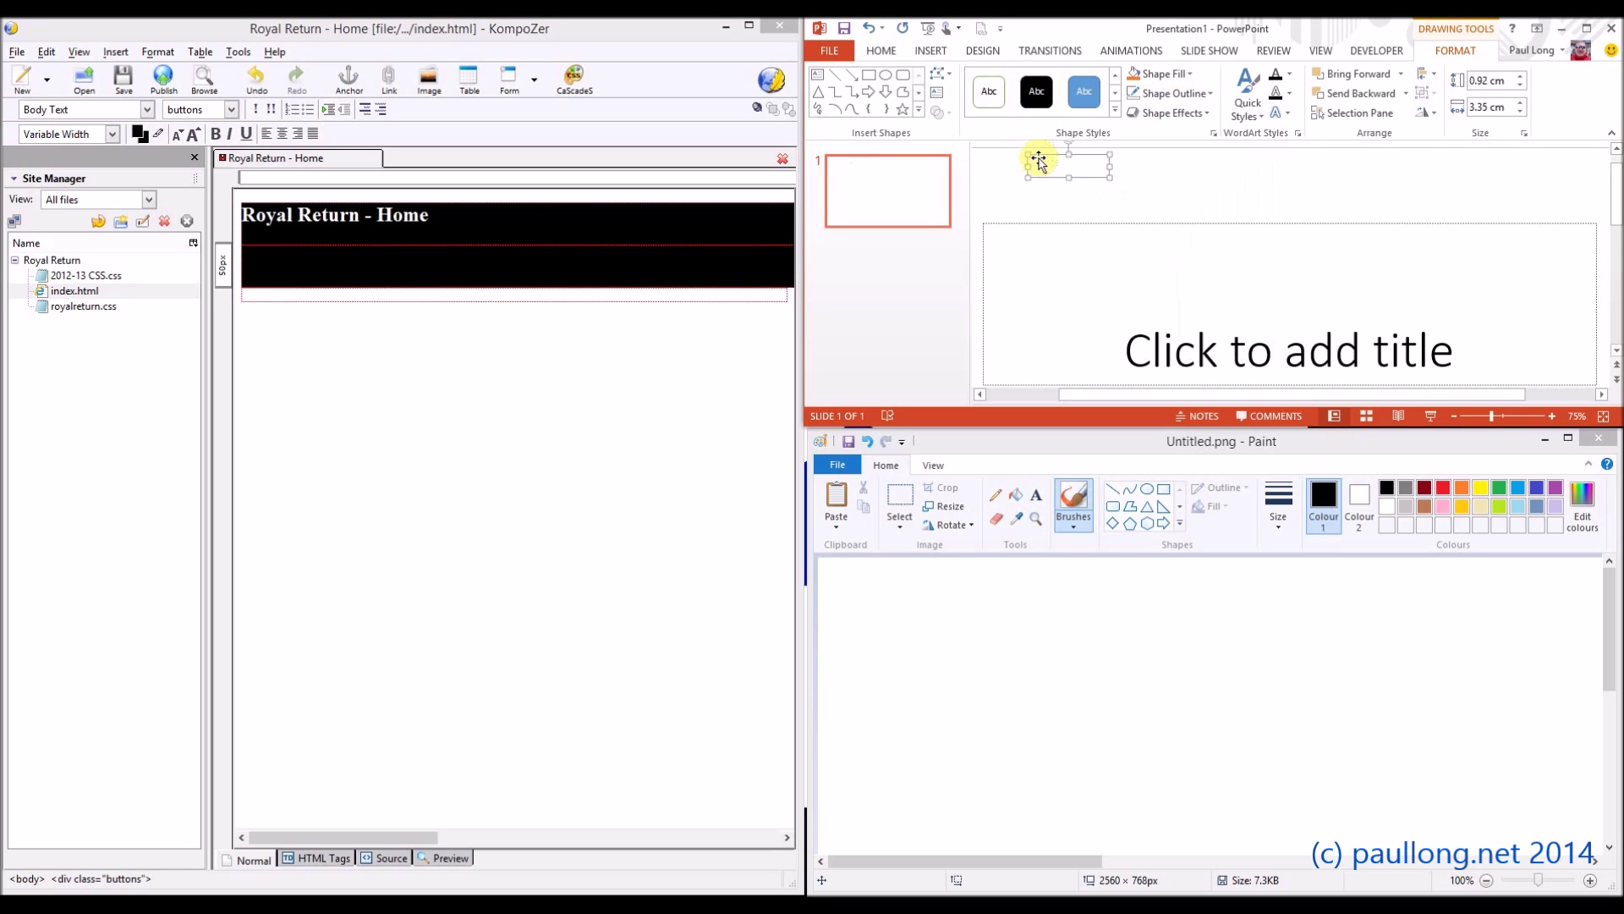
pyautogui.click(1123, 177)
pyautogui.click(1081, 172)
# Type the label 'Home' inside the top rectangle
pyautogui.click(1147, 175)
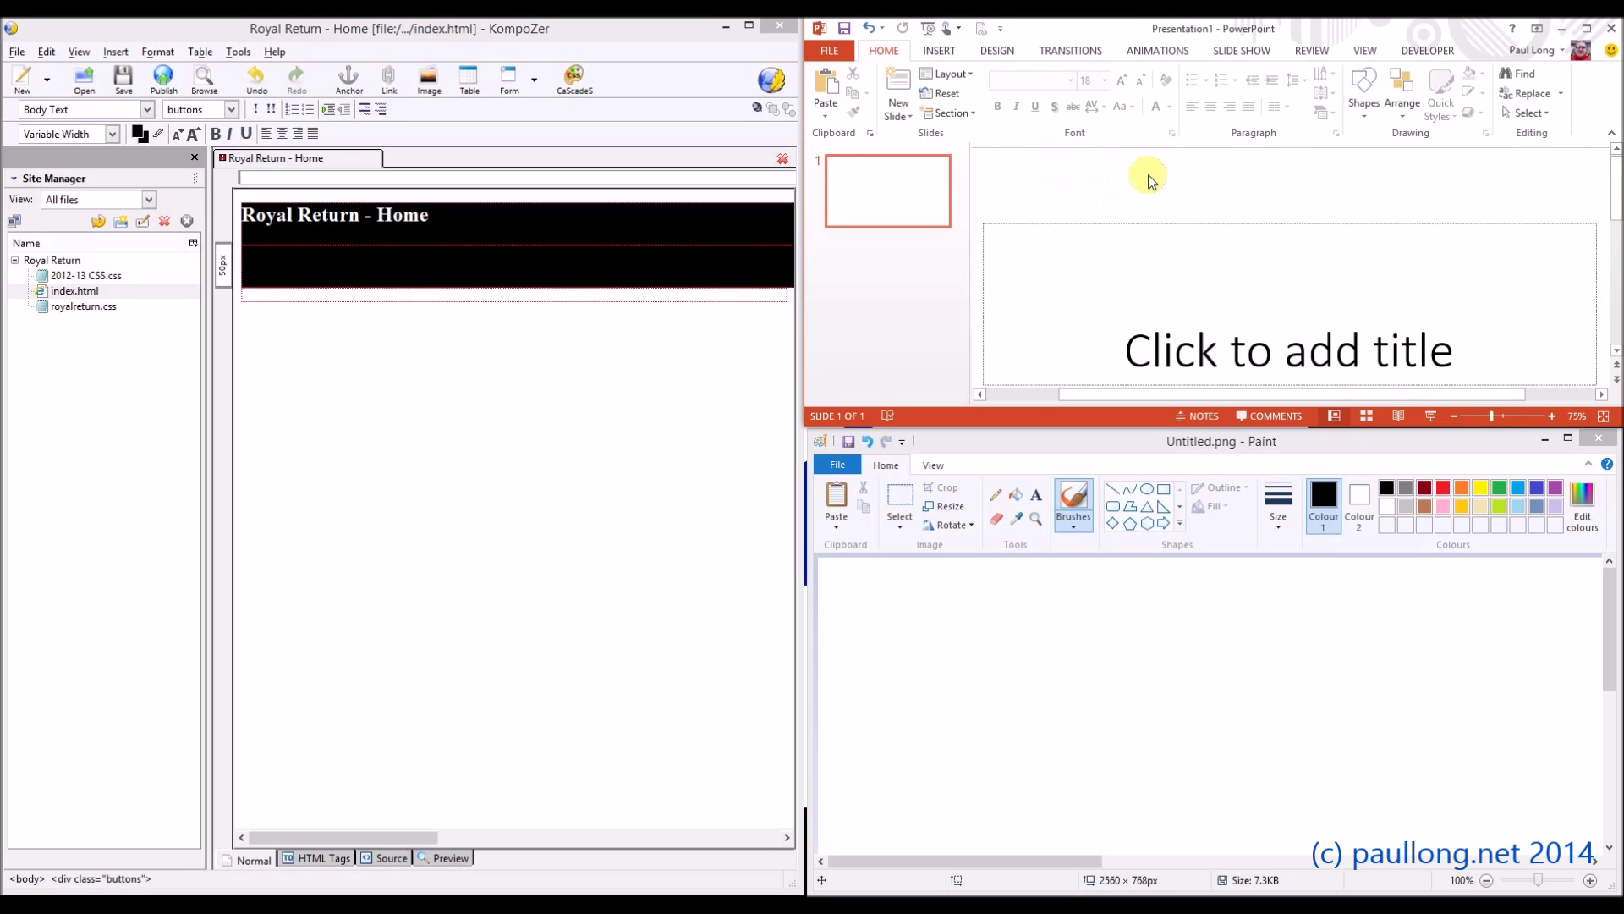
pyautogui.click(1087, 171)
pyautogui.rightClick(1087, 169)
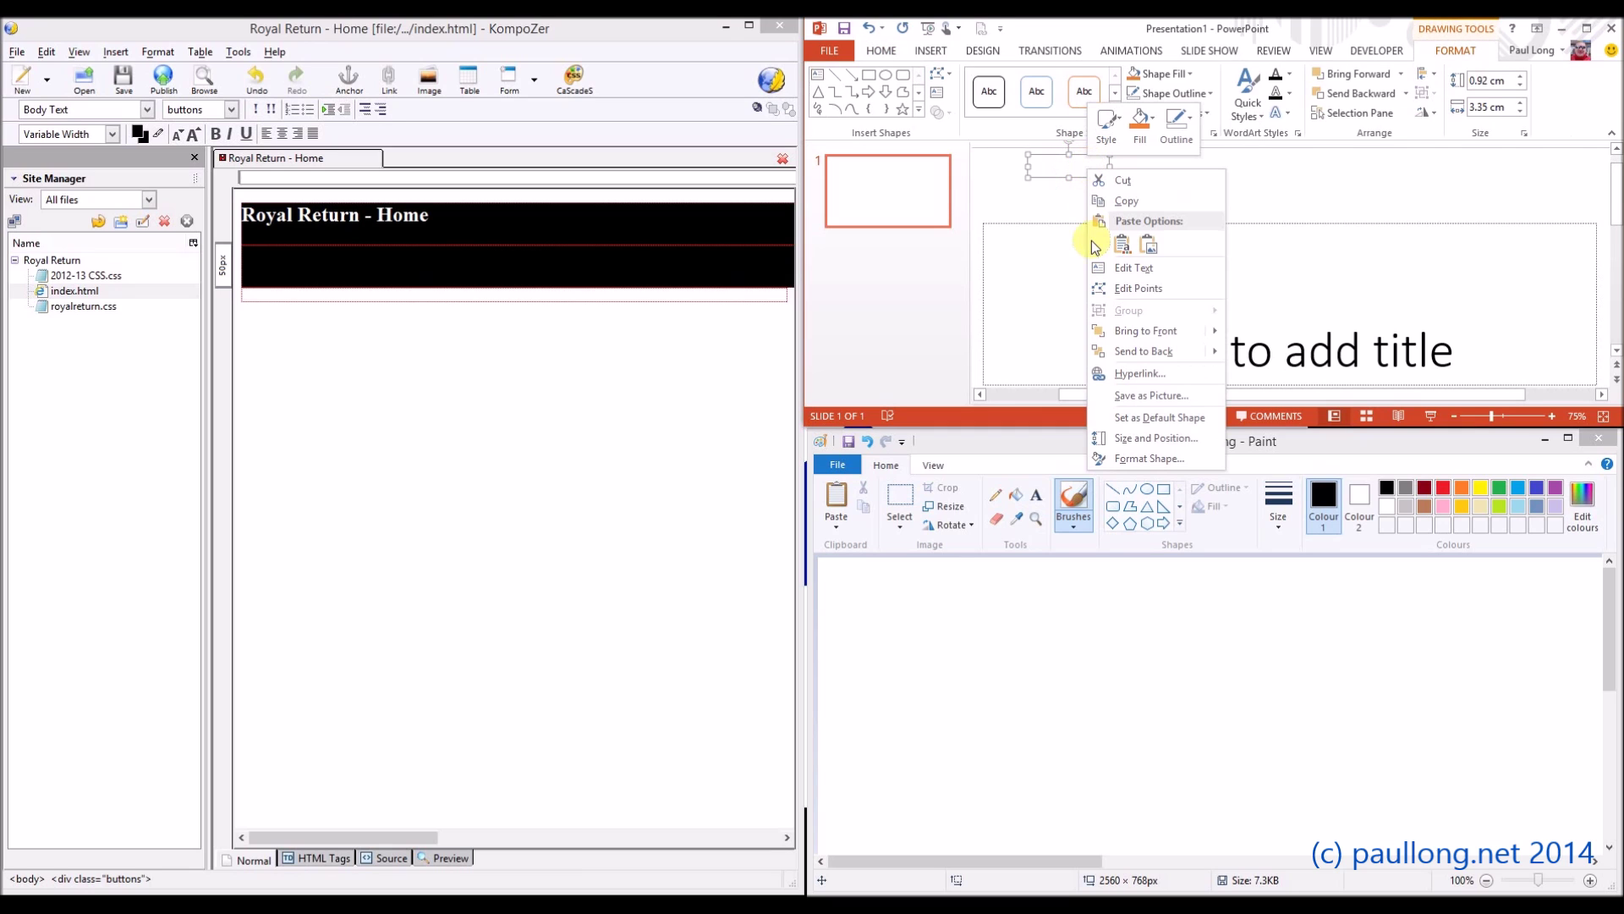
pyautogui.click(1123, 269)
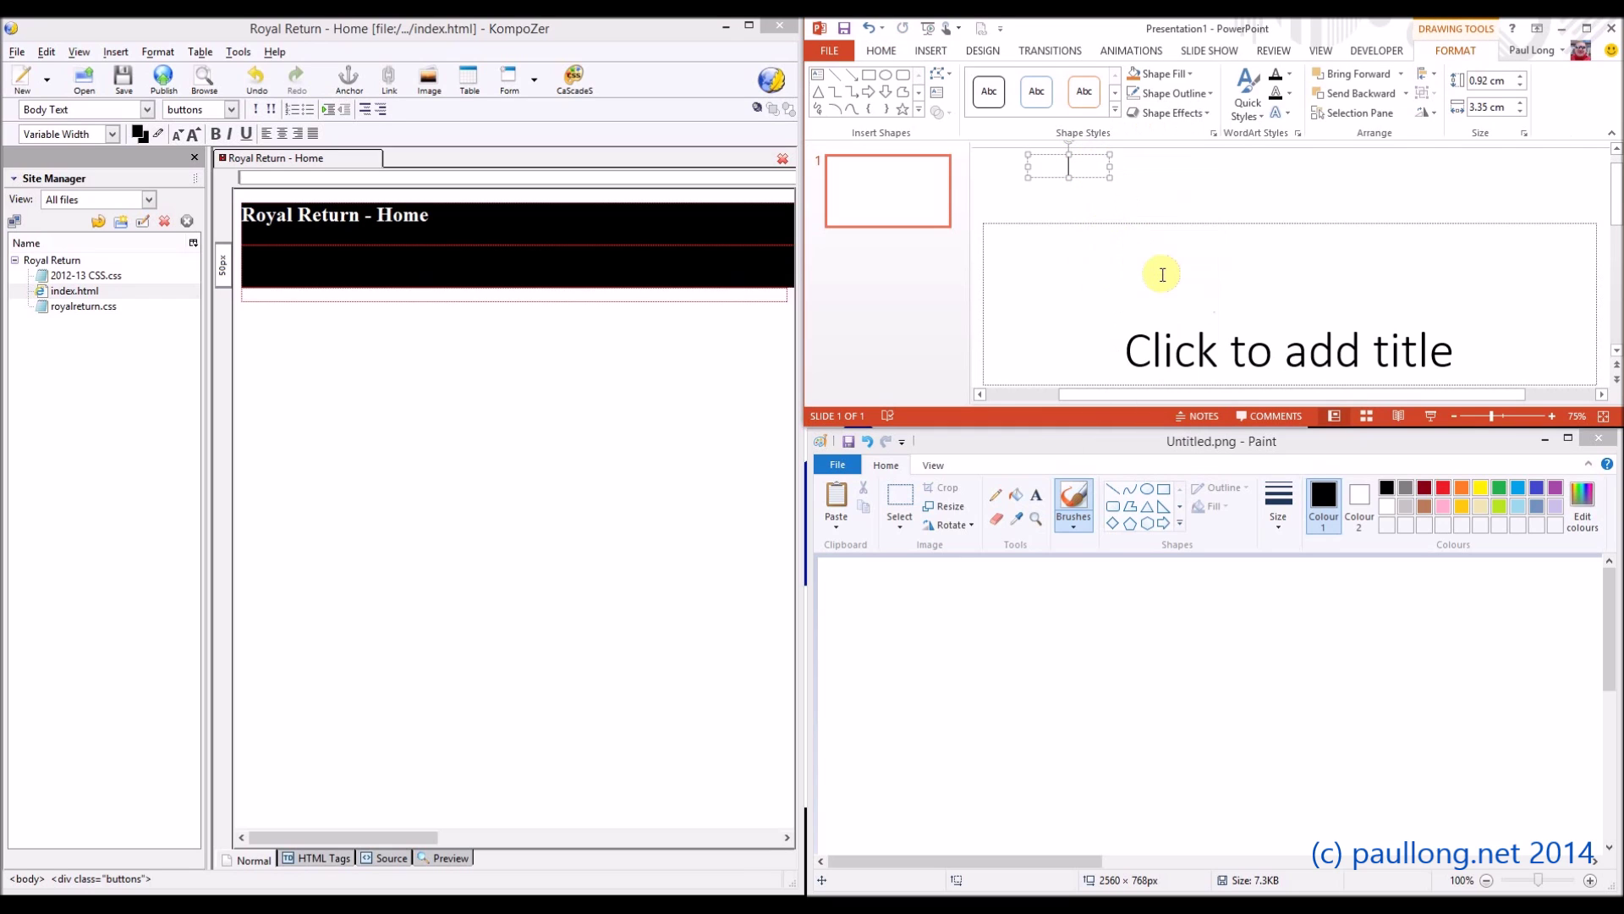
pyautogui.write('Home')
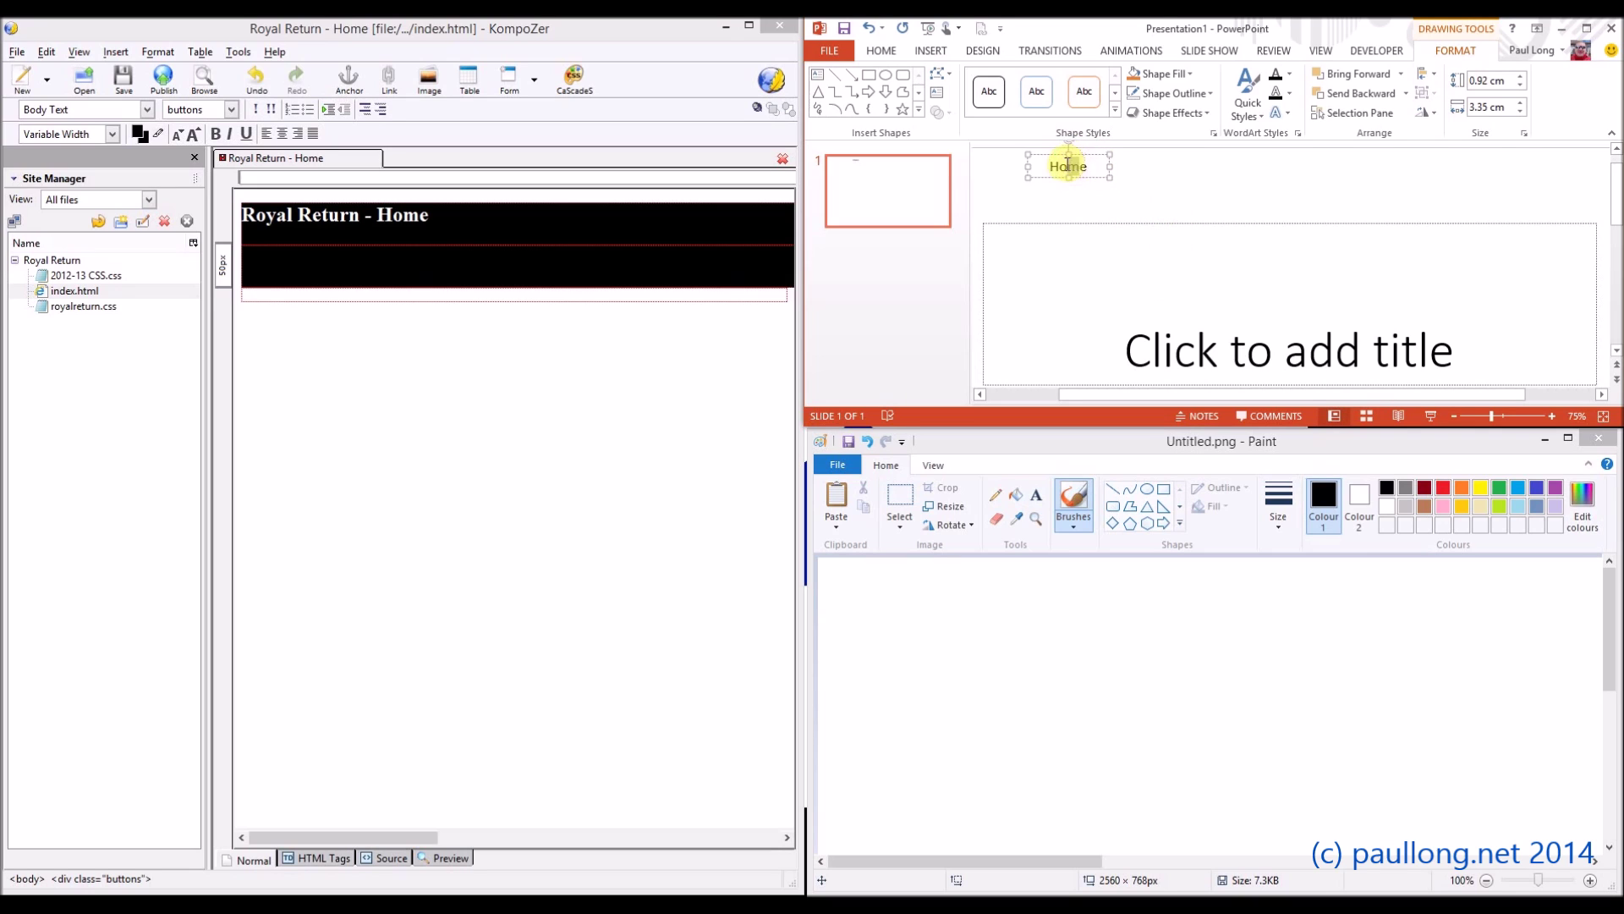
# Set the Home text to Times New Roman
pyautogui.moveTo(1050, 166); pyautogui.dragTo(1083, 166)
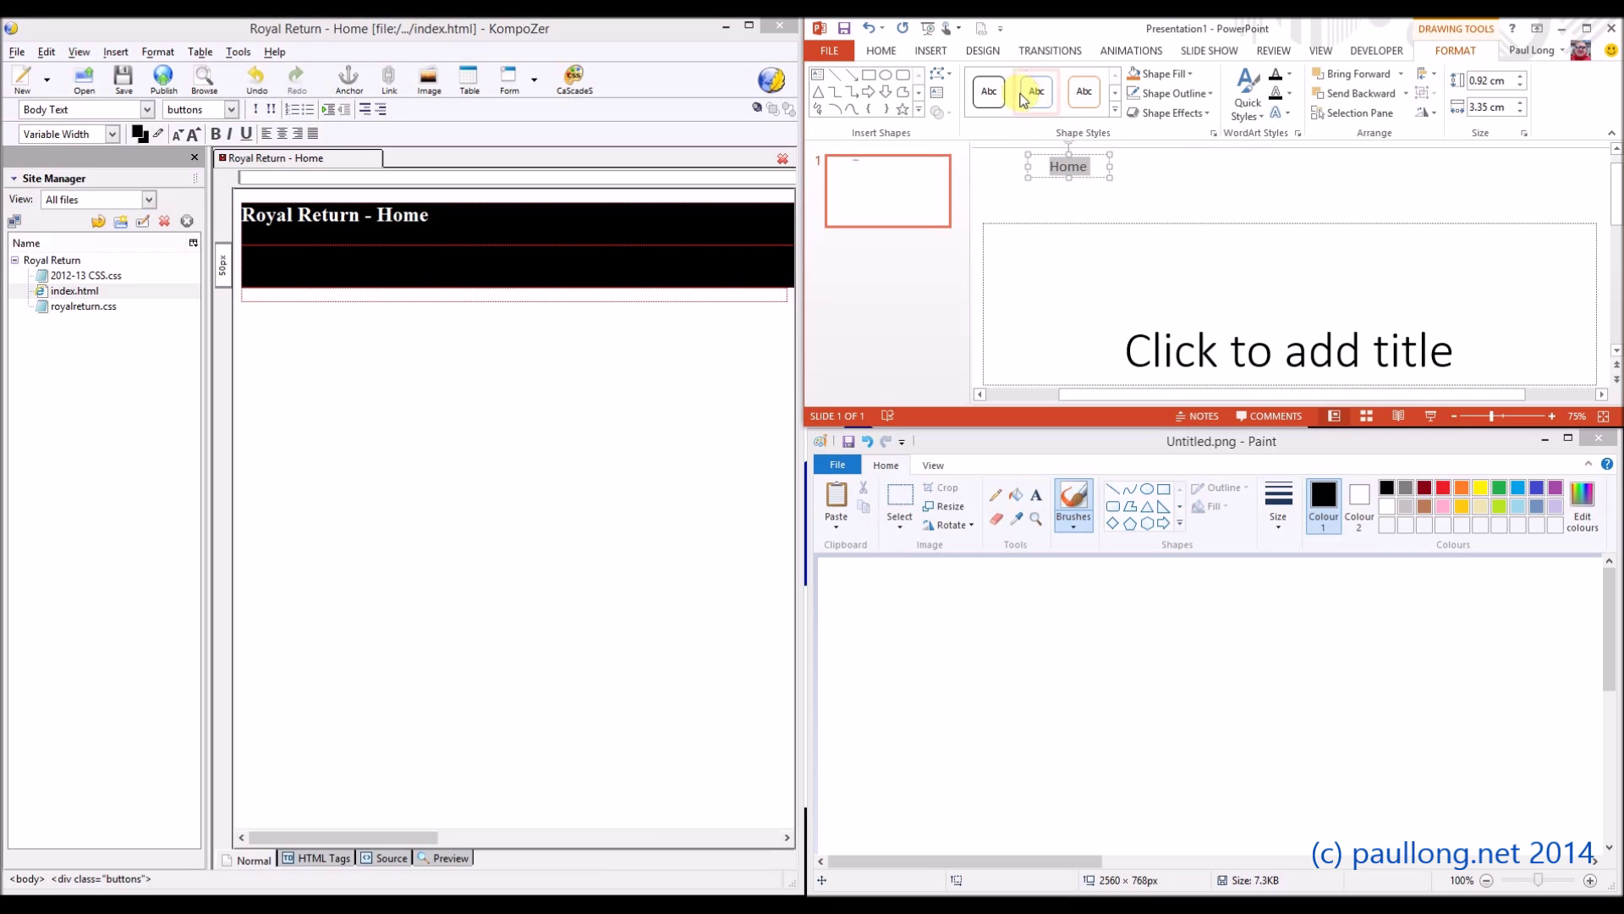
pyautogui.click(884, 49)
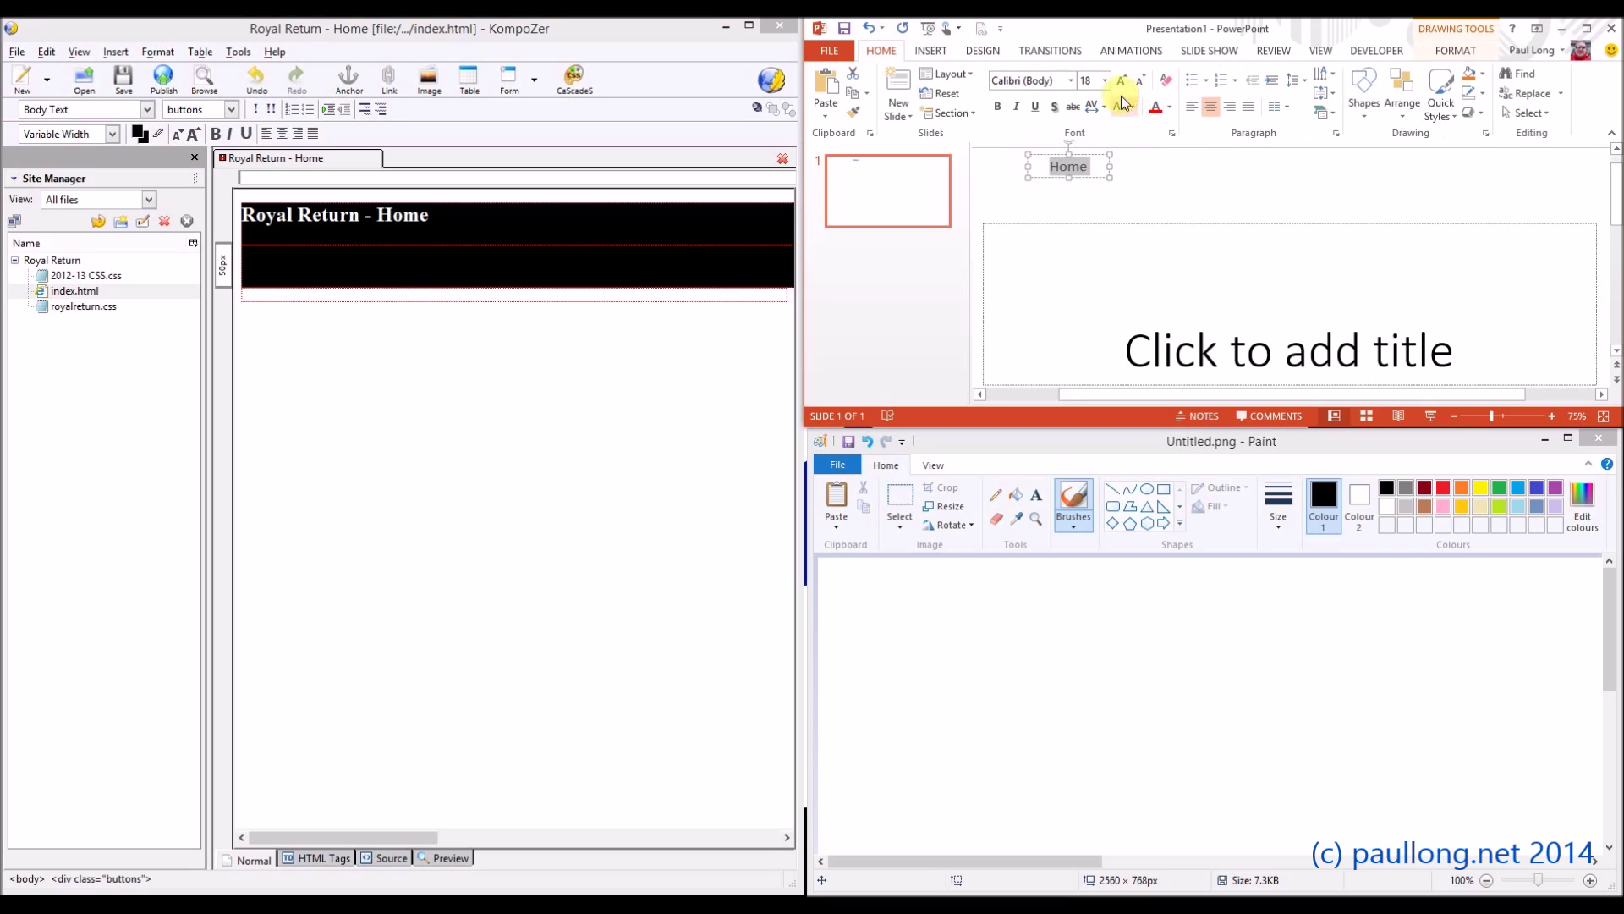
pyautogui.click(1071, 80)
pyautogui.click(1062, 184)
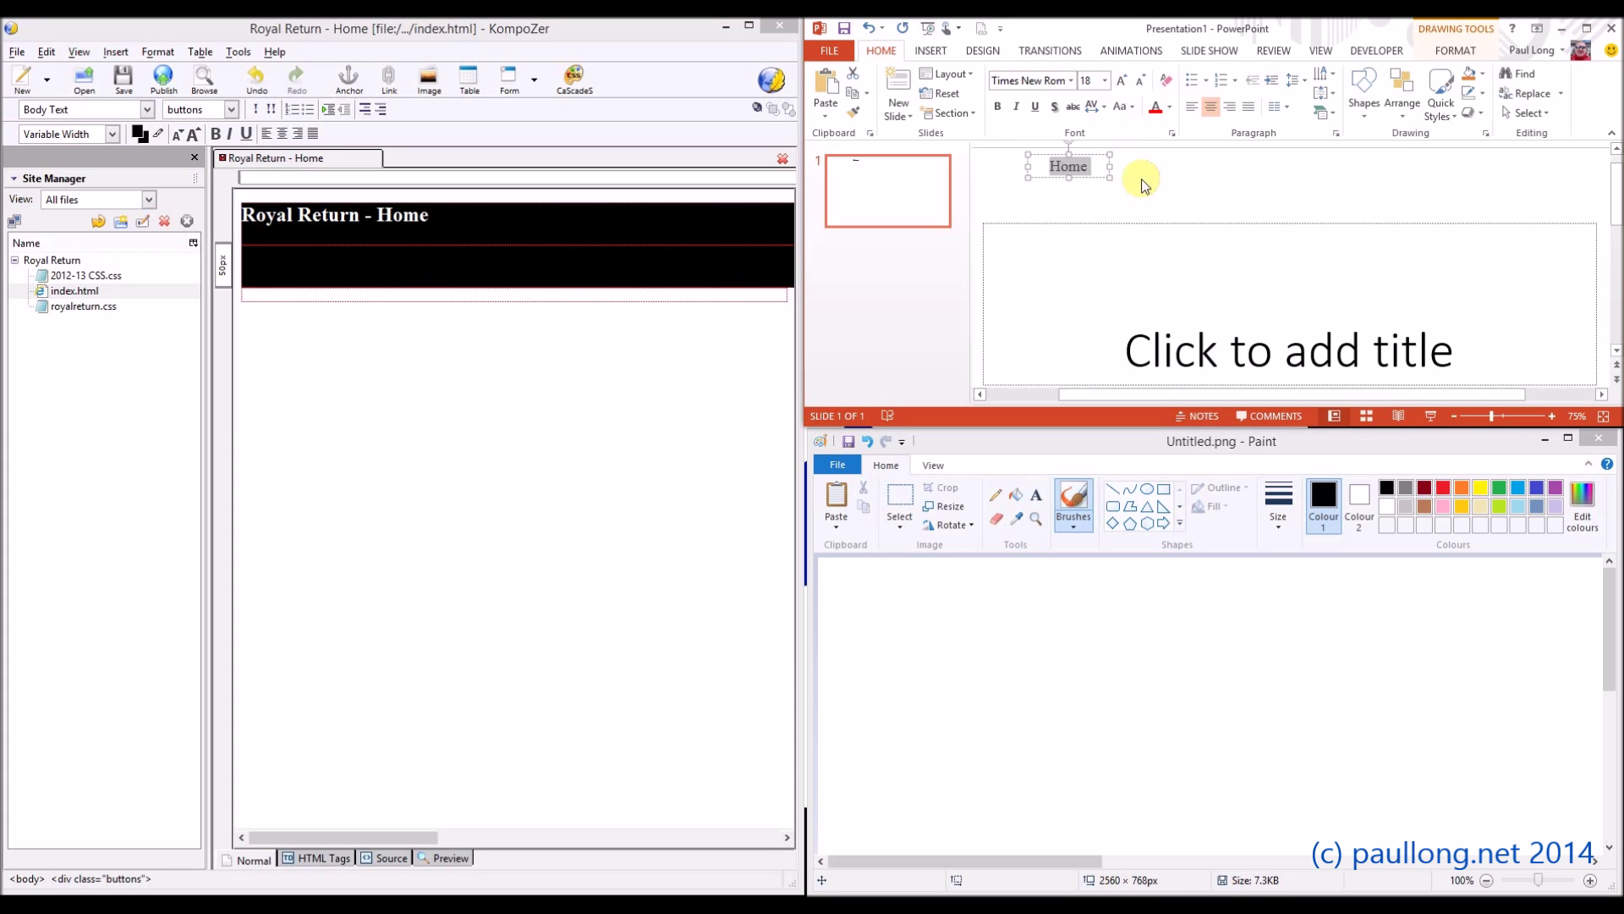
# Nudge the Home box slightly right and copy it to the clipboard
pyautogui.moveTo(1126, 171); pyautogui.dragTo(1141, 180)
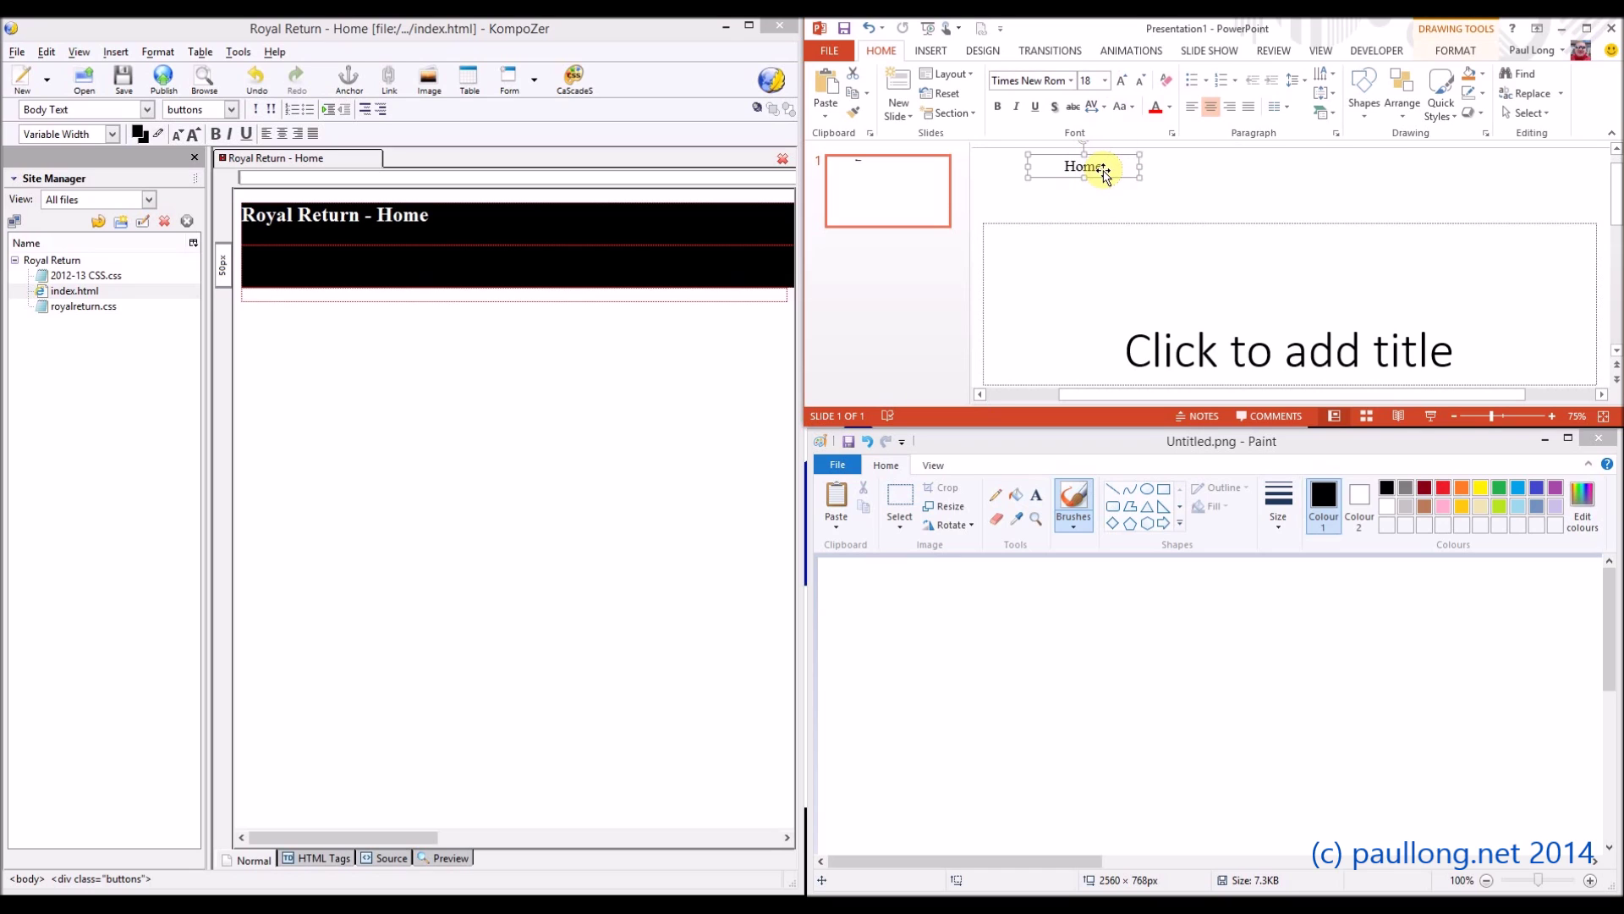
pyautogui.rightClick(1103, 173)
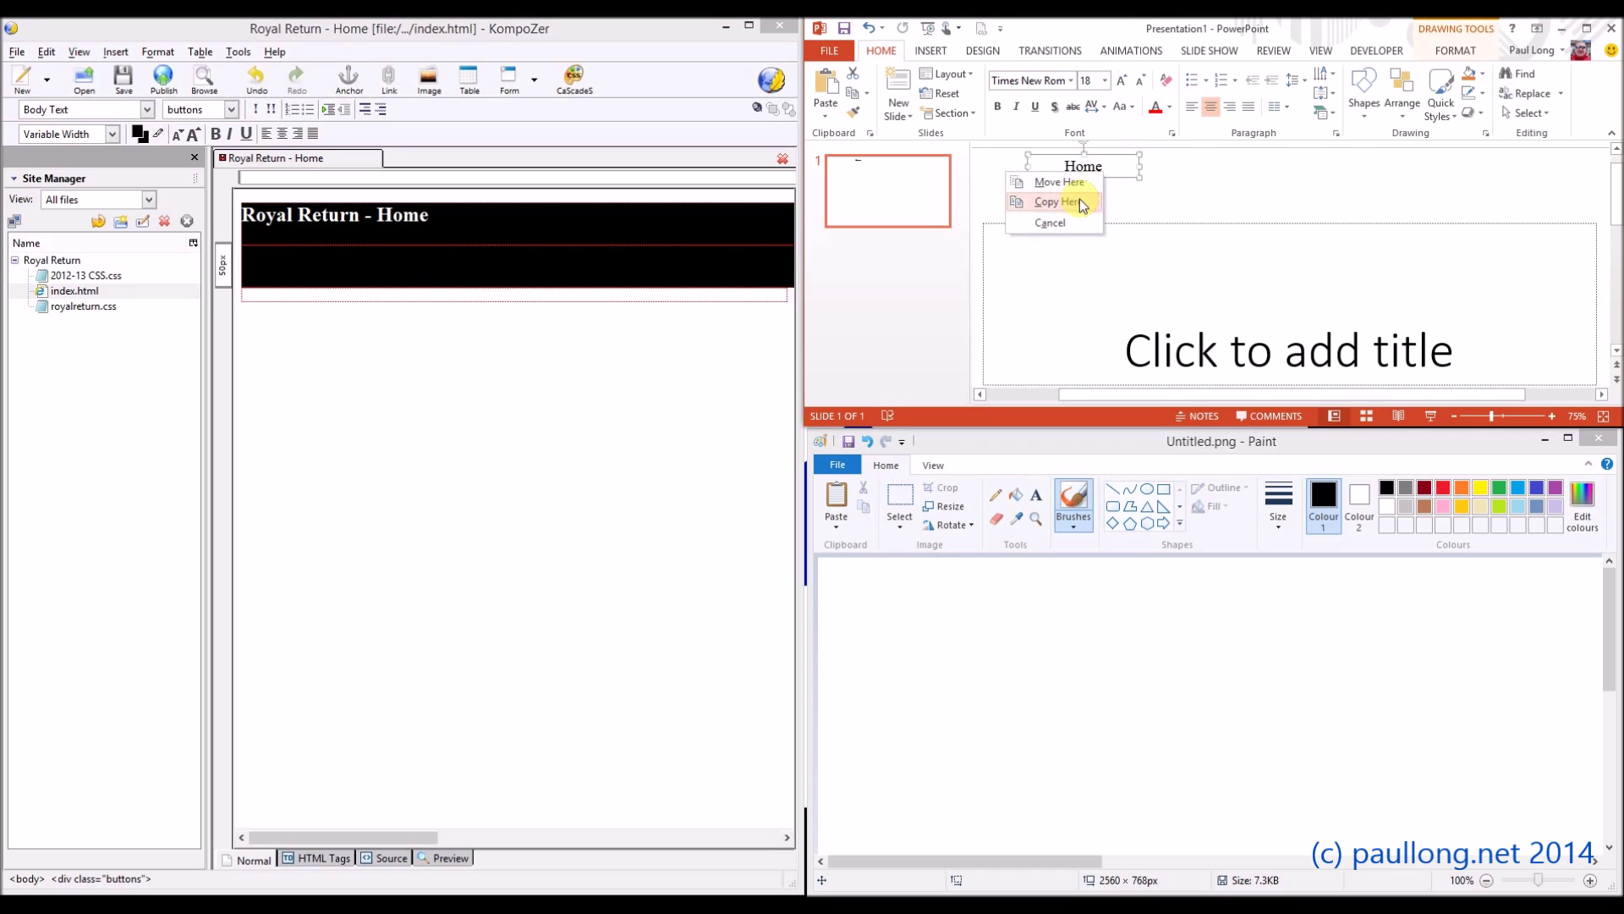
pyautogui.rightClick(1133, 164)
pyautogui.click(1179, 201)
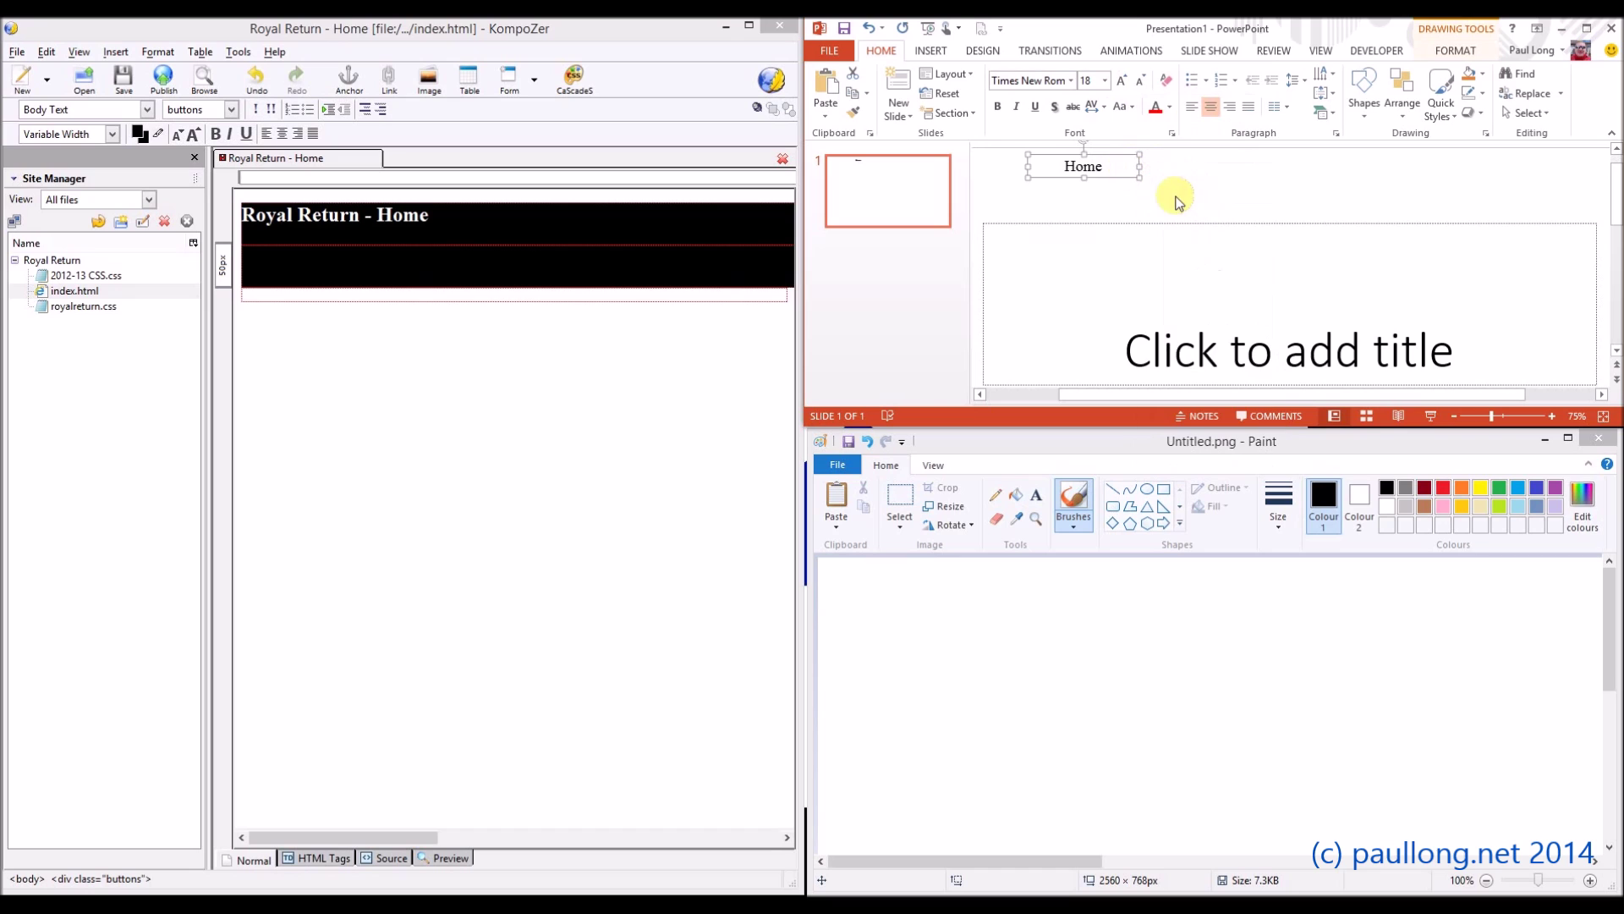
pyautogui.click(950, 571)
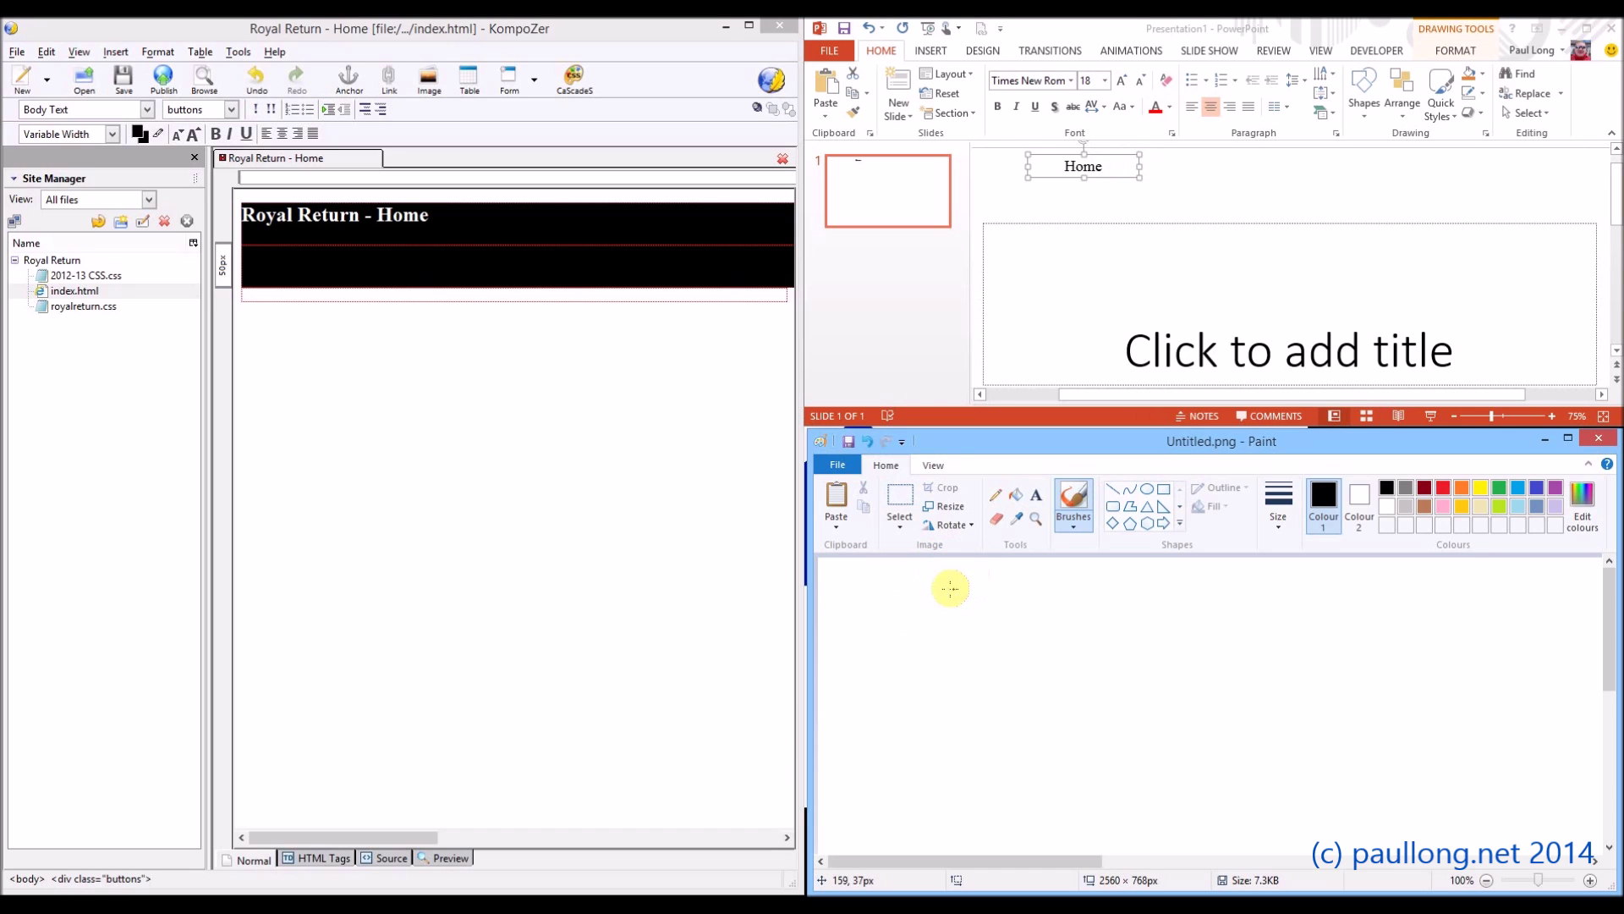
# Paste the Home box into Paint, then undo the paste
pyautogui.hotkey('ctrl', 'v')
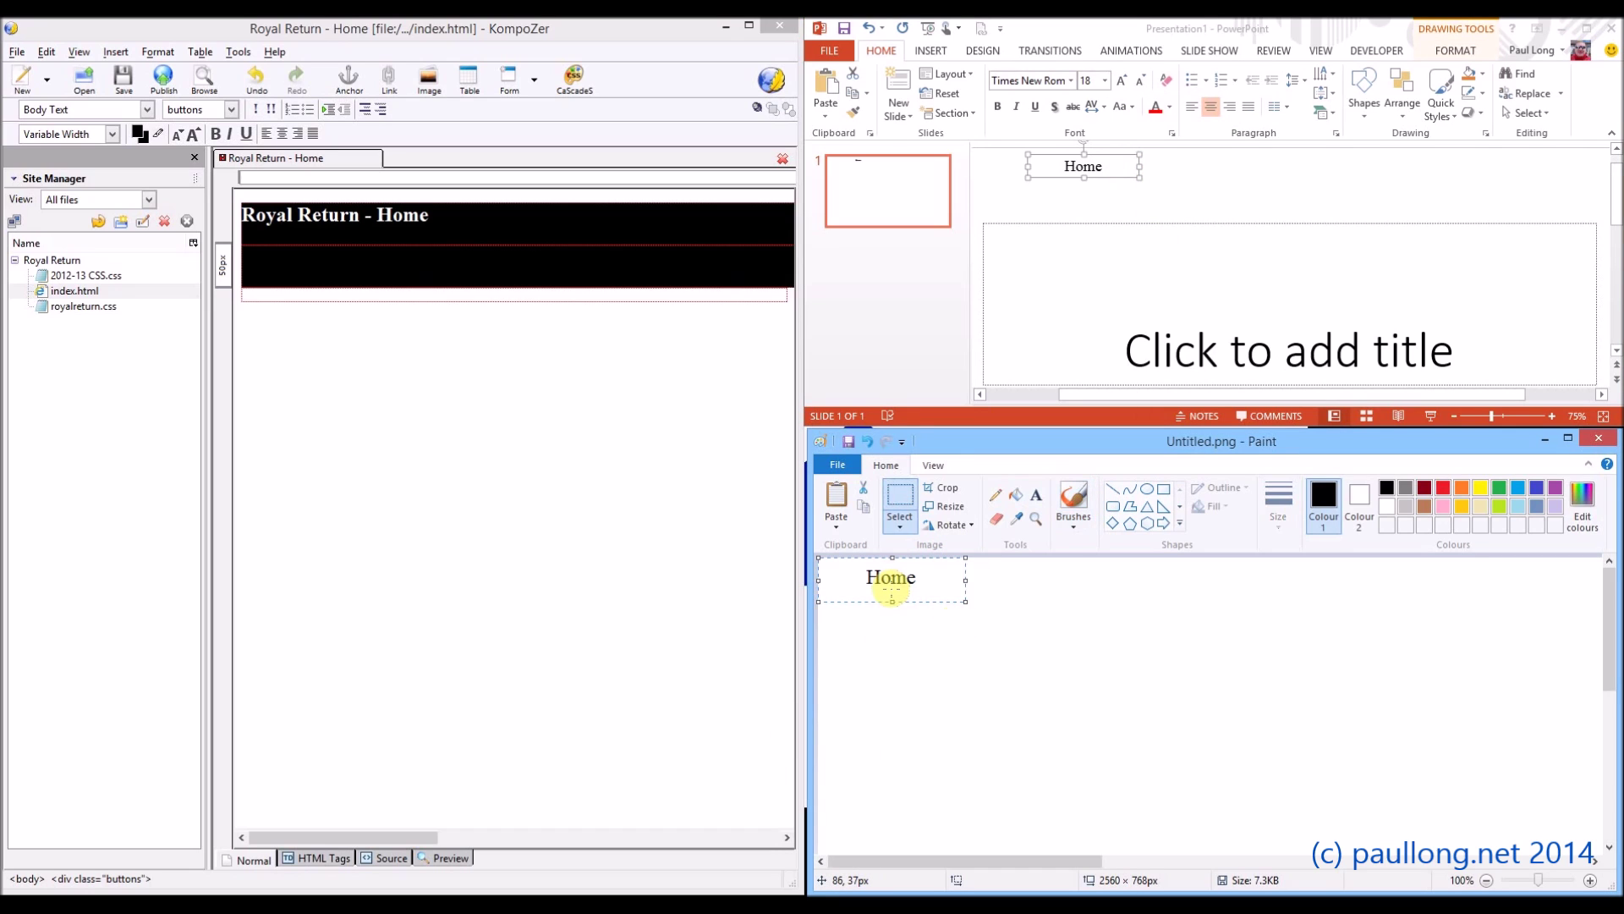
pyautogui.click(1046, 636)
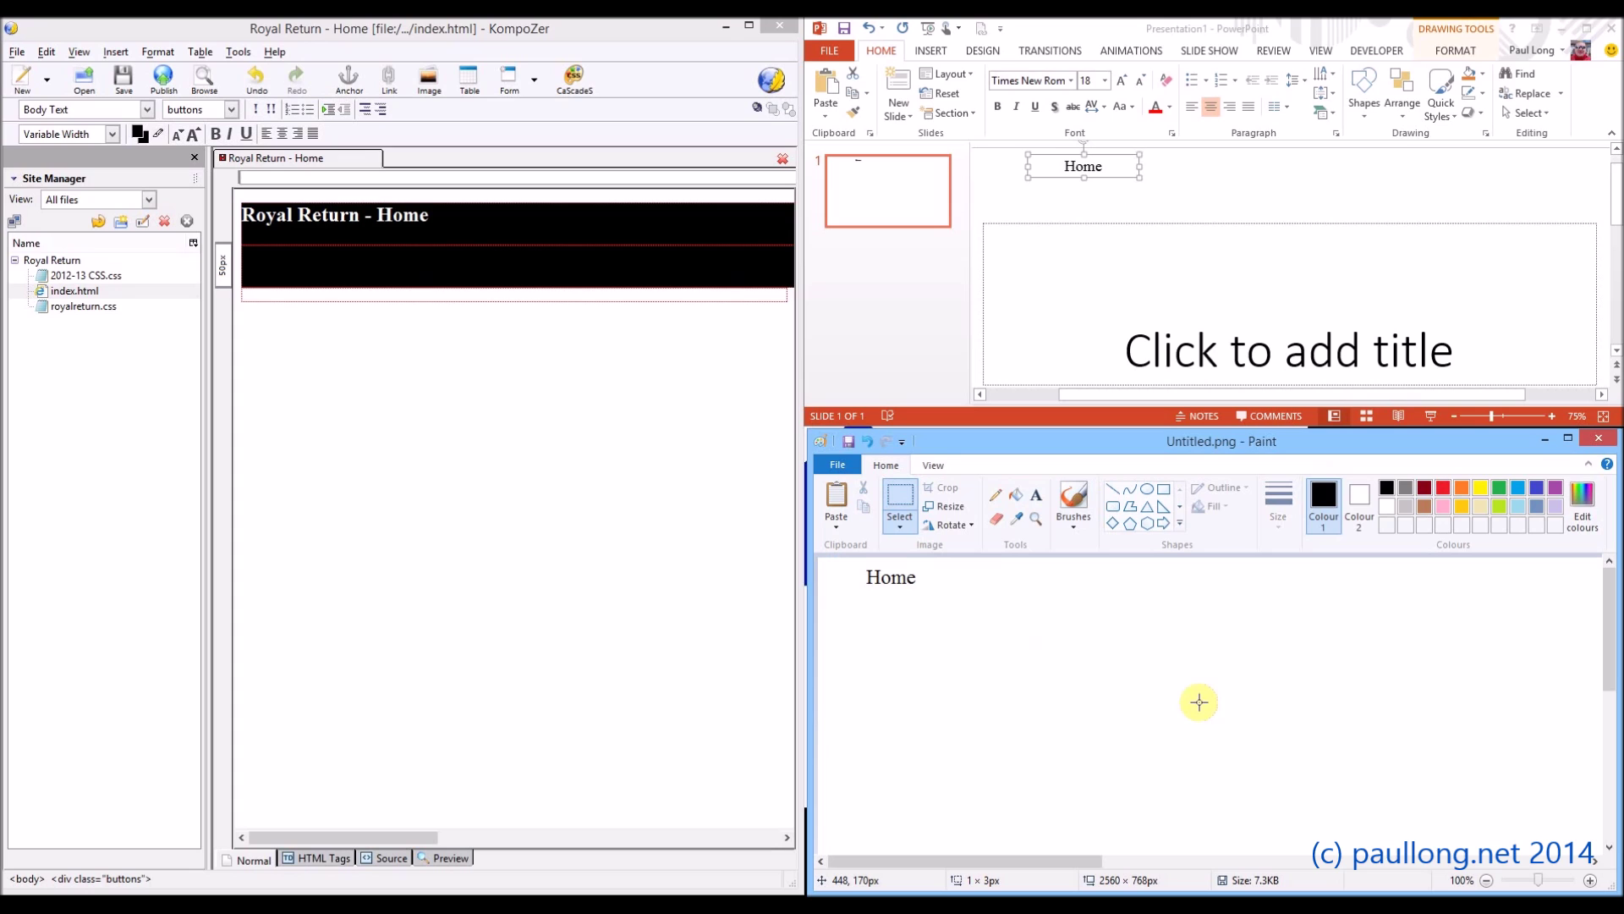
pyautogui.click(862, 440)
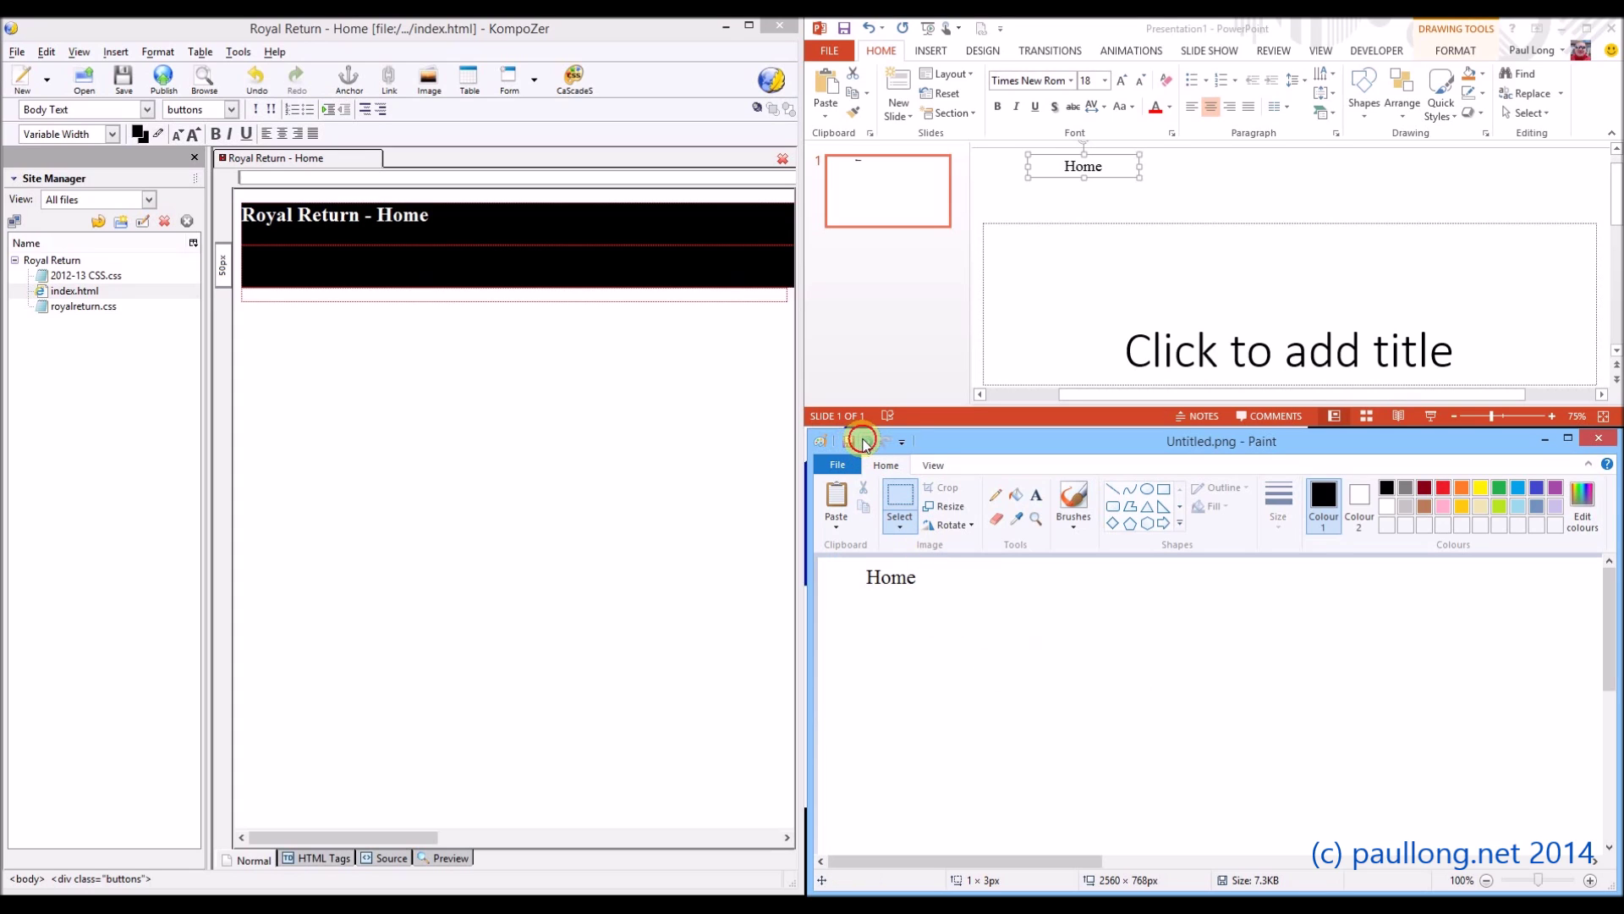
# Shrink the canvas to 3 pixels wide and paste the Home box, giving a 173 × 52 px image
pyautogui.click(946, 506)
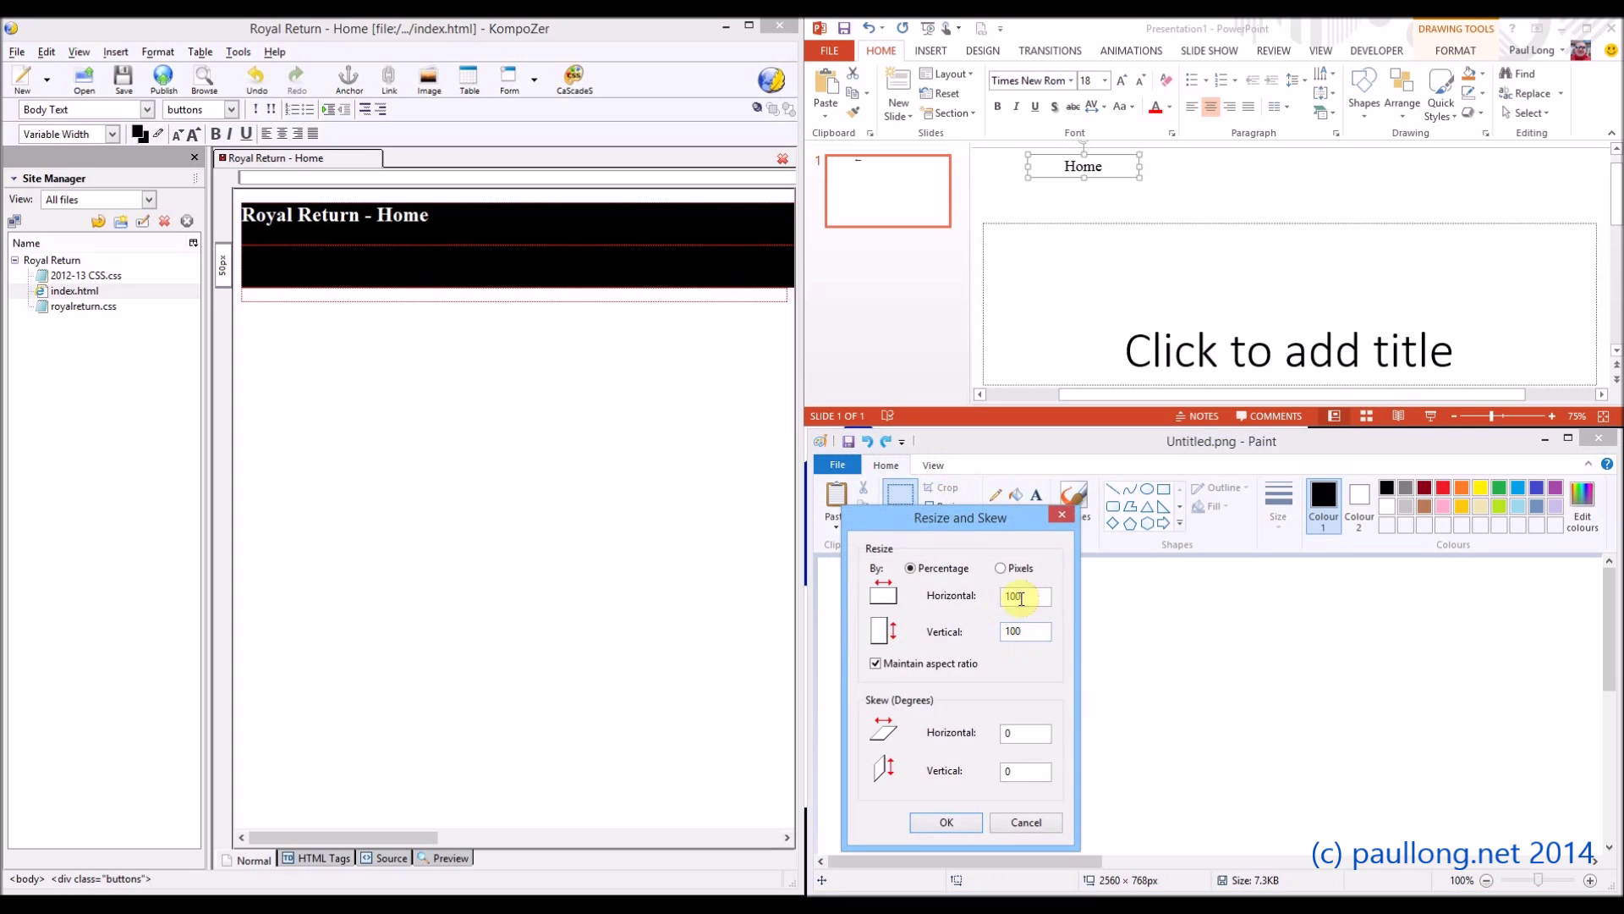
pyautogui.click(1001, 568)
pyautogui.write('3')
pyautogui.click(1041, 633)
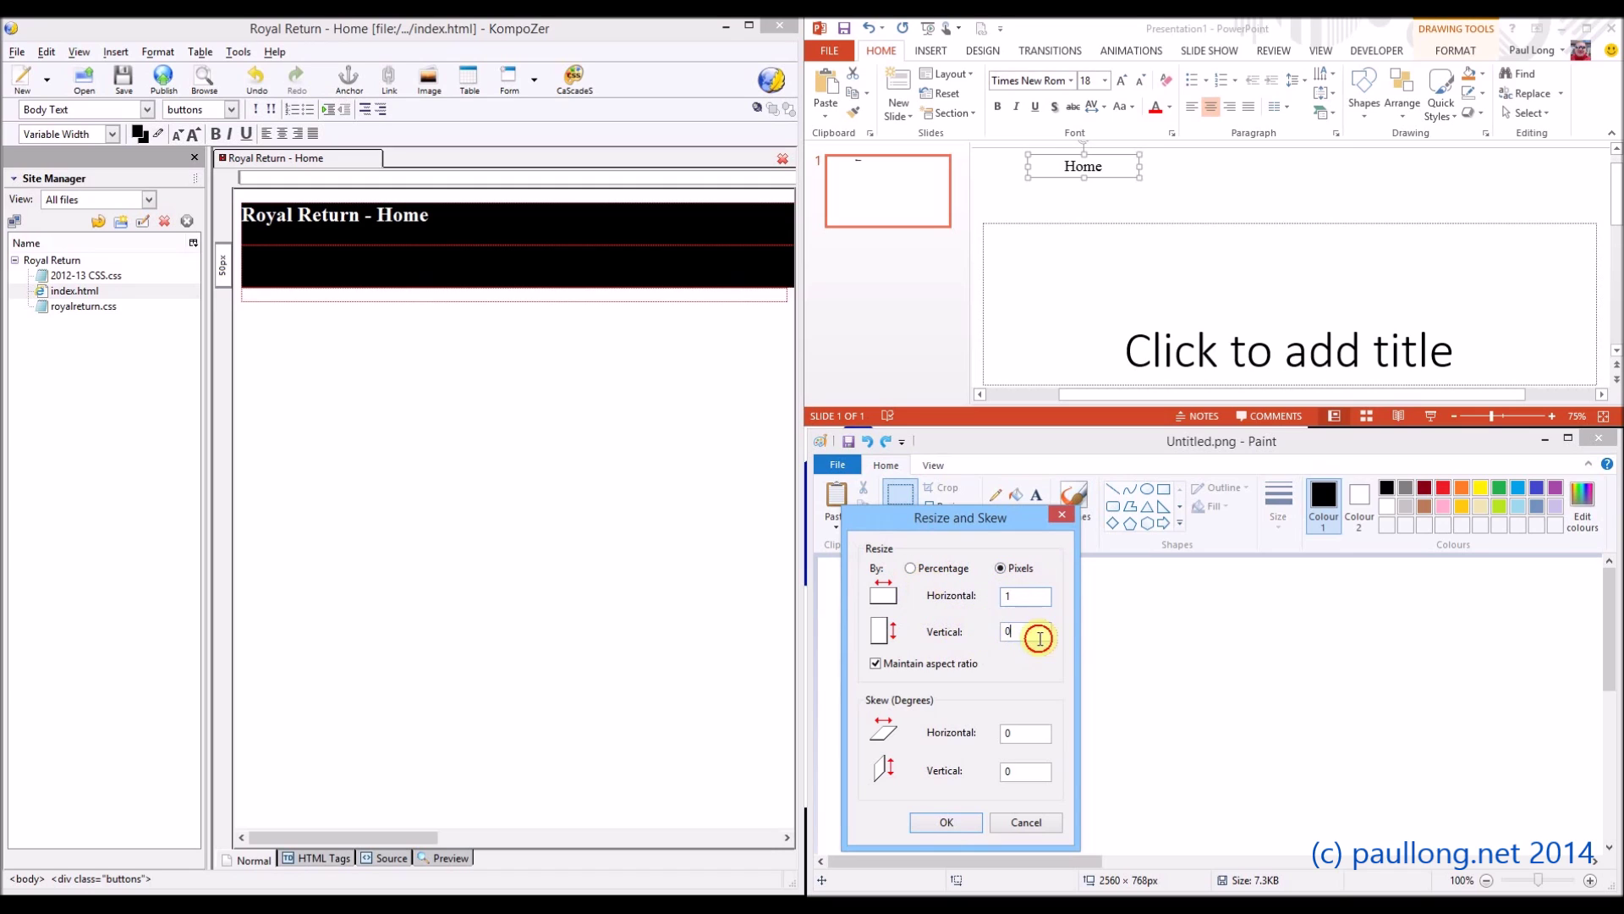
pyautogui.click(946, 823)
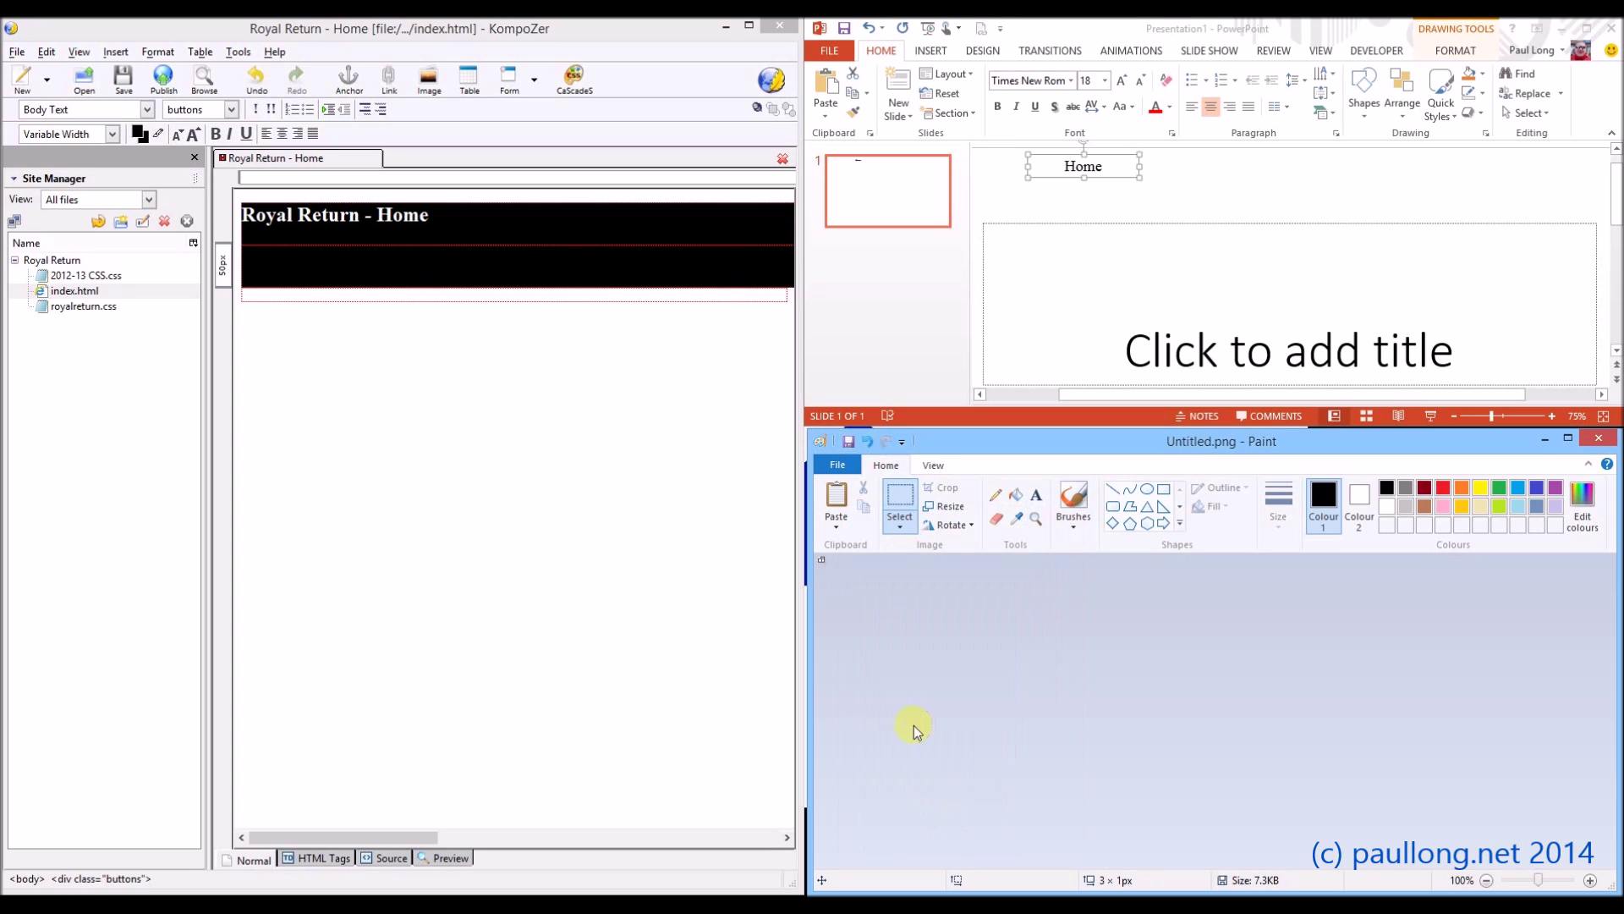
pyautogui.hotkey('ctrl', 'v')
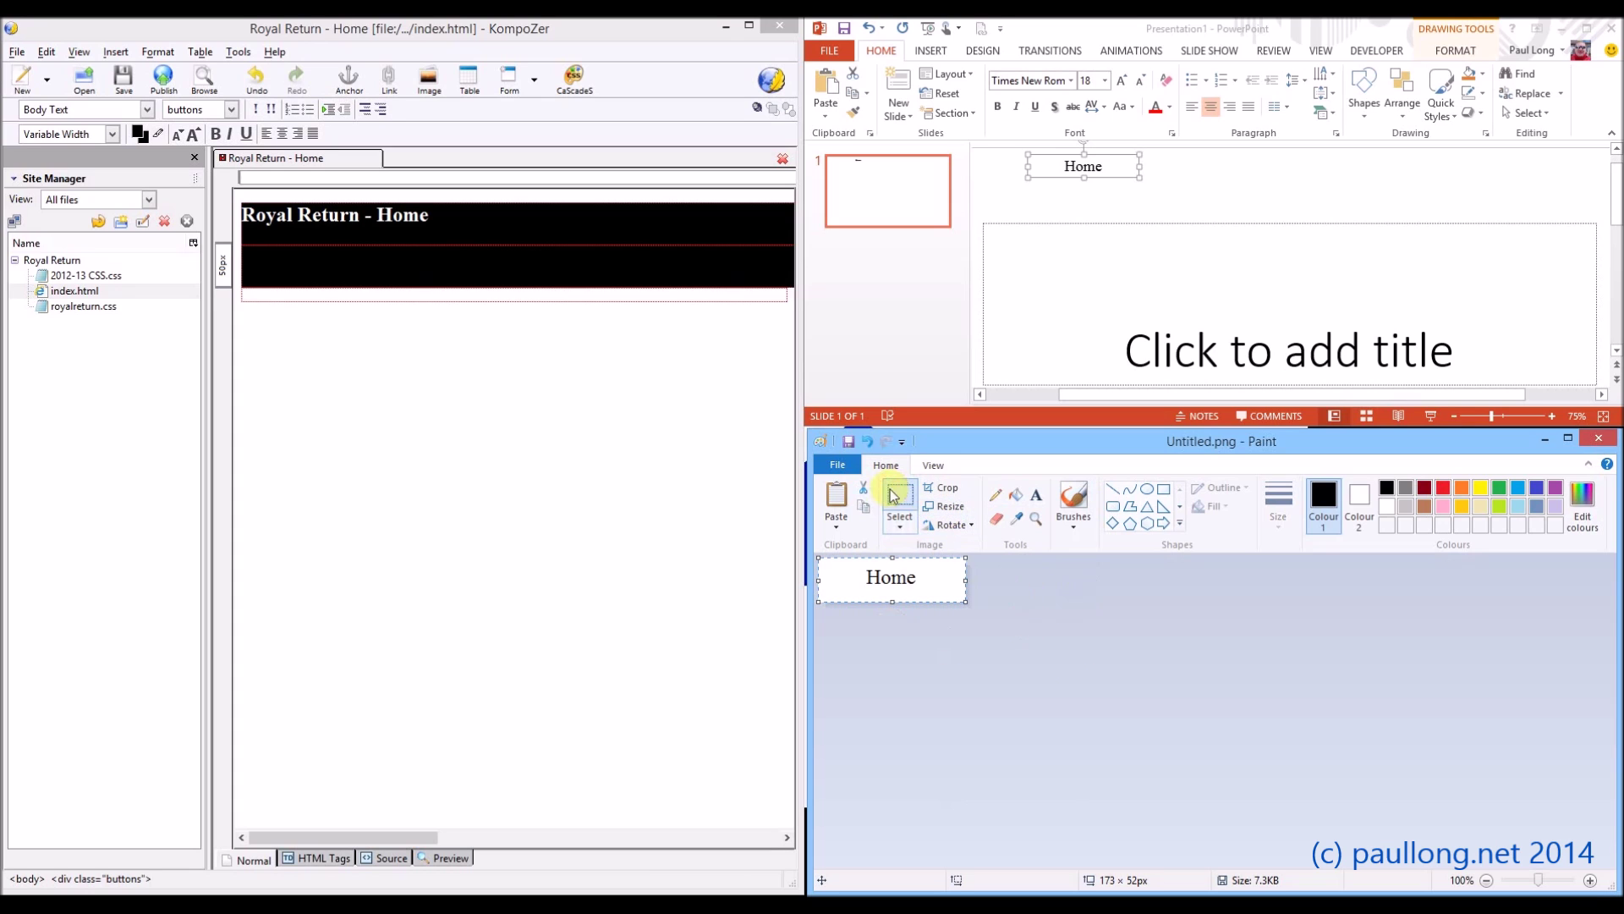
pyautogui.click(843, 472)
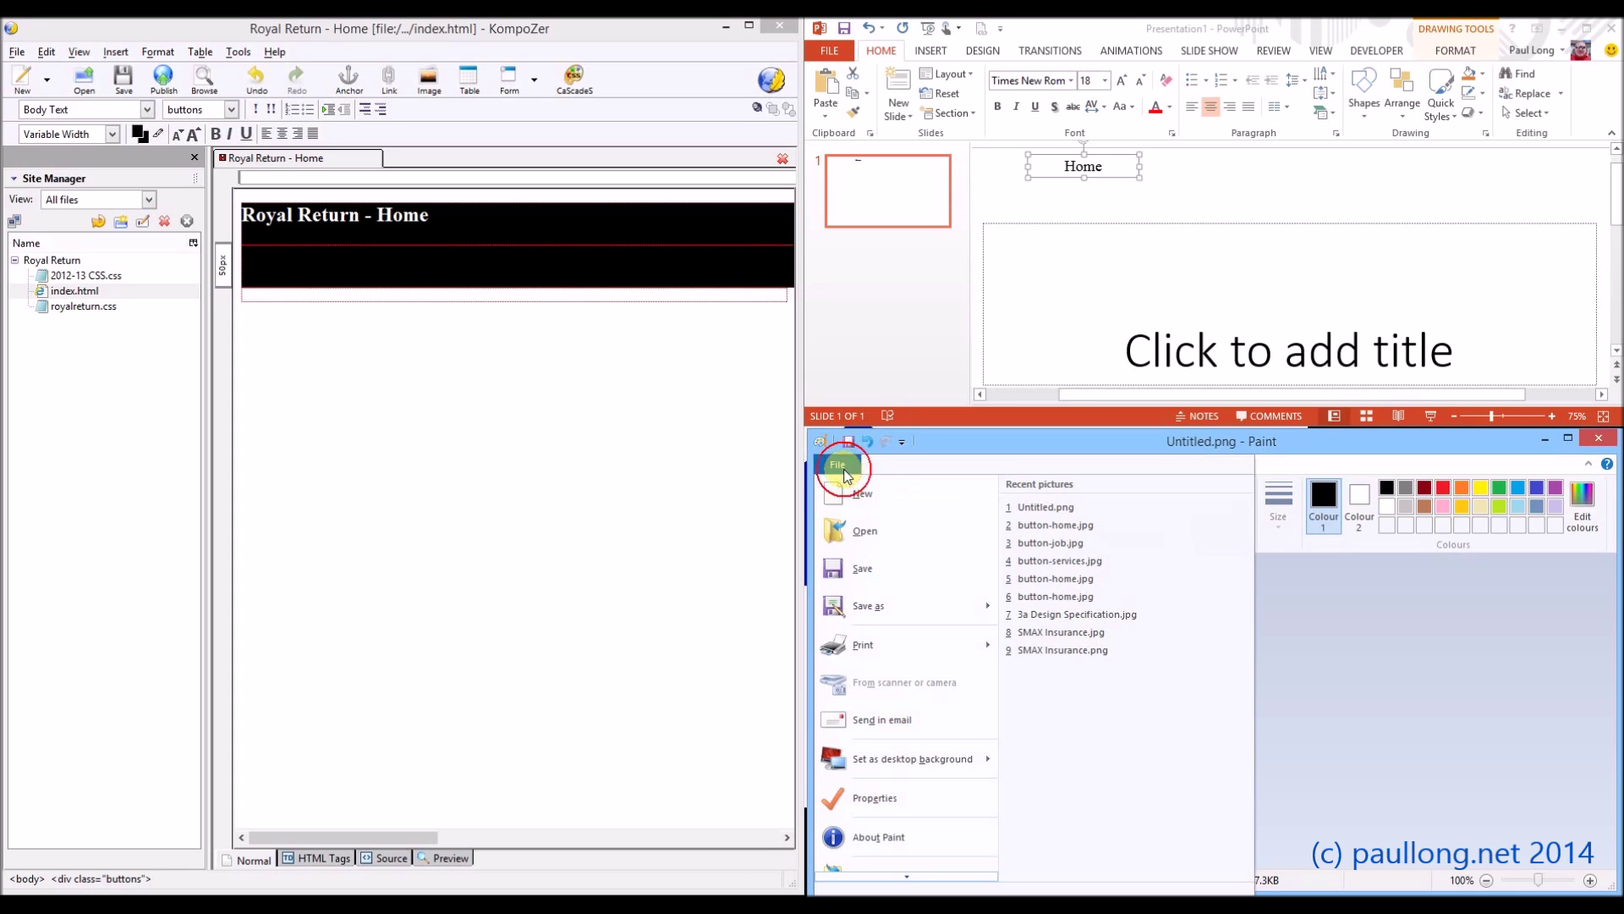
# Create and open a new 'images' folder inside the Royal Return Website folder
pyautogui.click(880, 607)
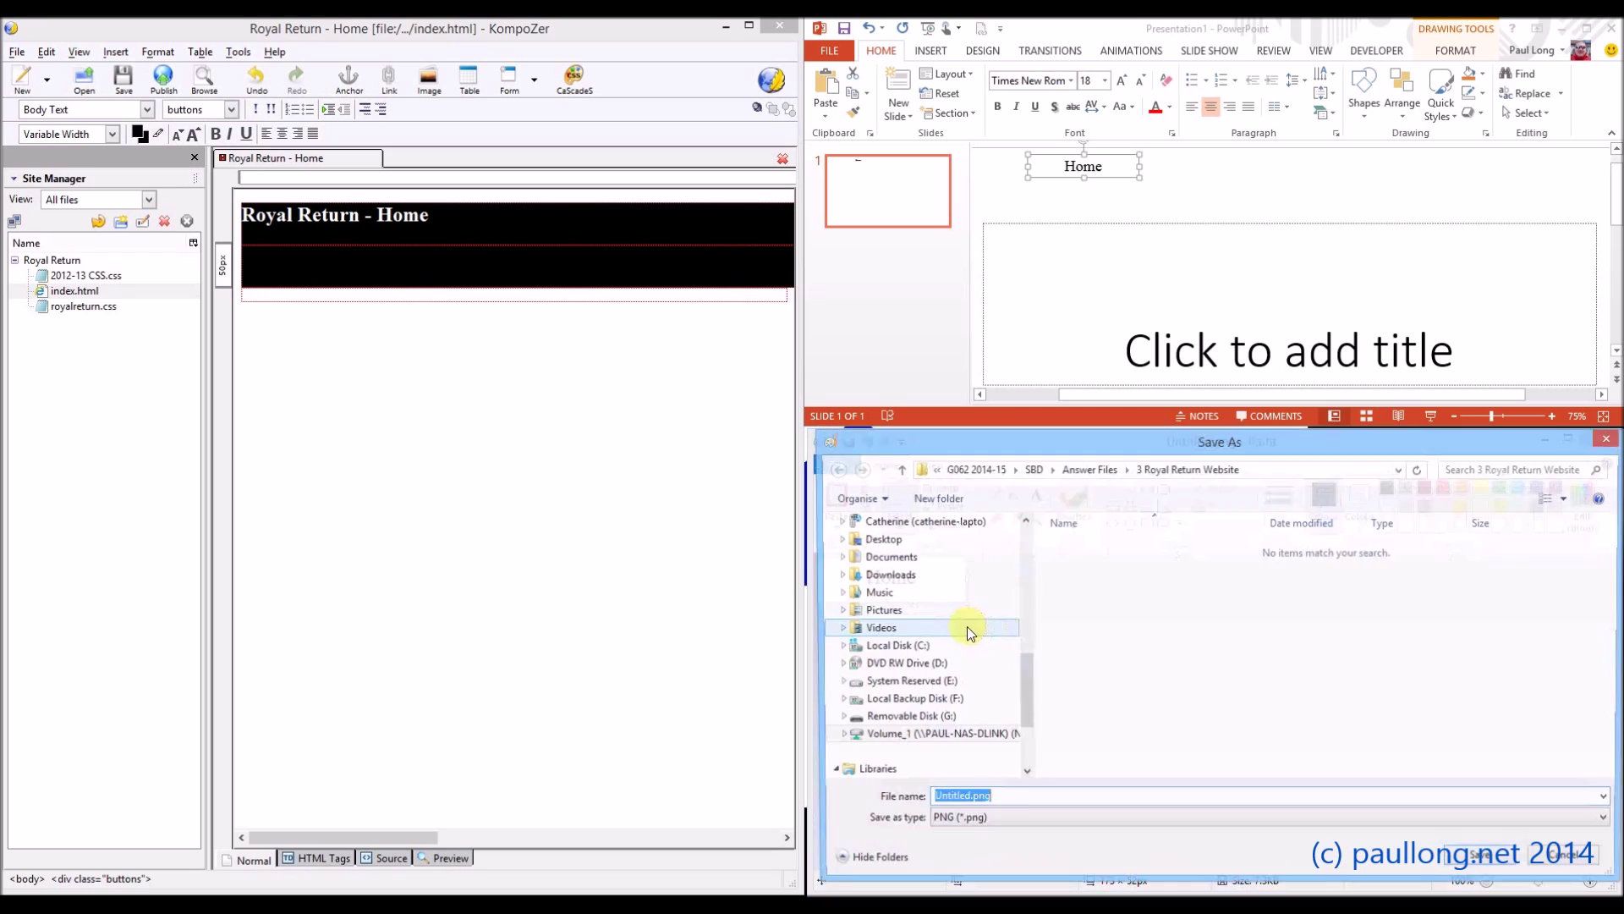
pyautogui.click(1150, 472)
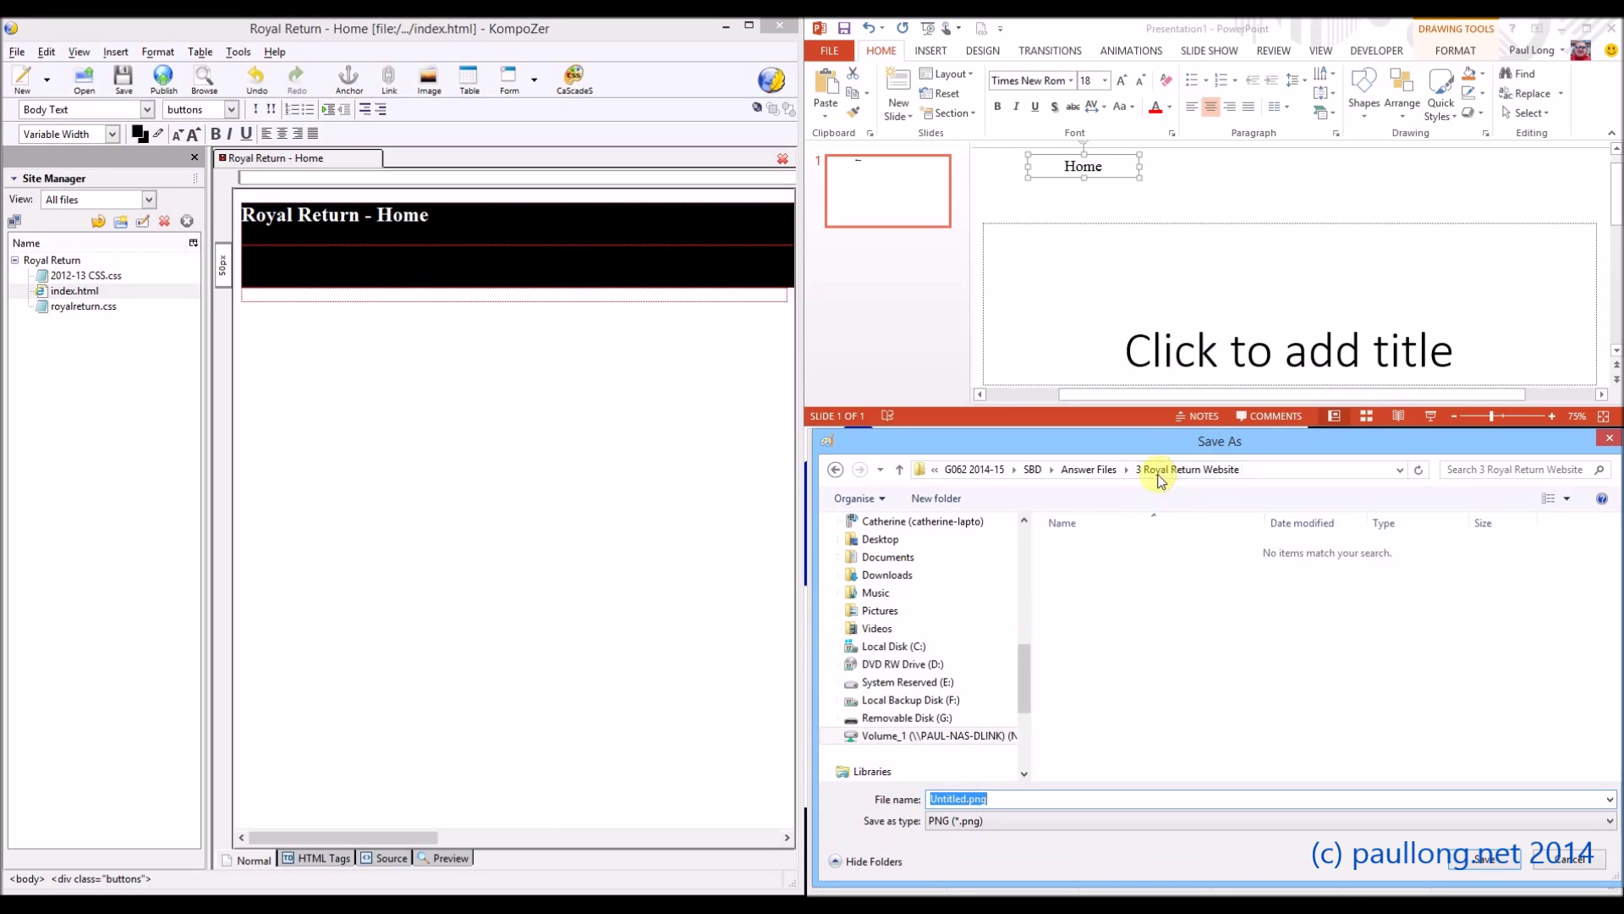
pyautogui.click(944, 507)
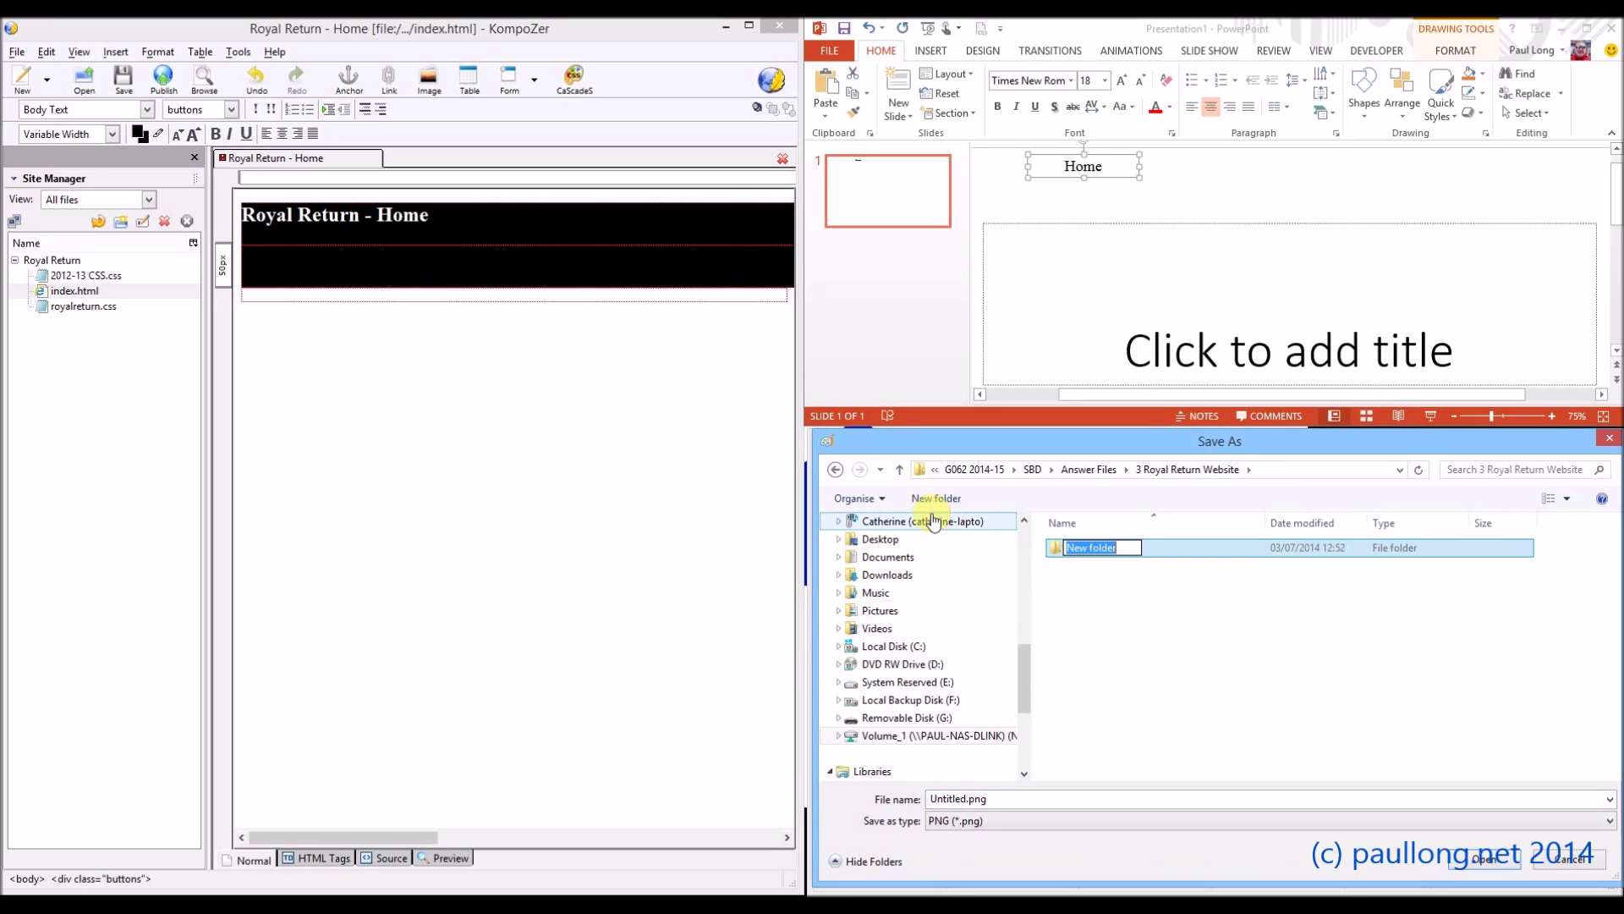
pyautogui.write('images')
pyautogui.press('Return')
pyautogui.doubleClick(1074, 547)
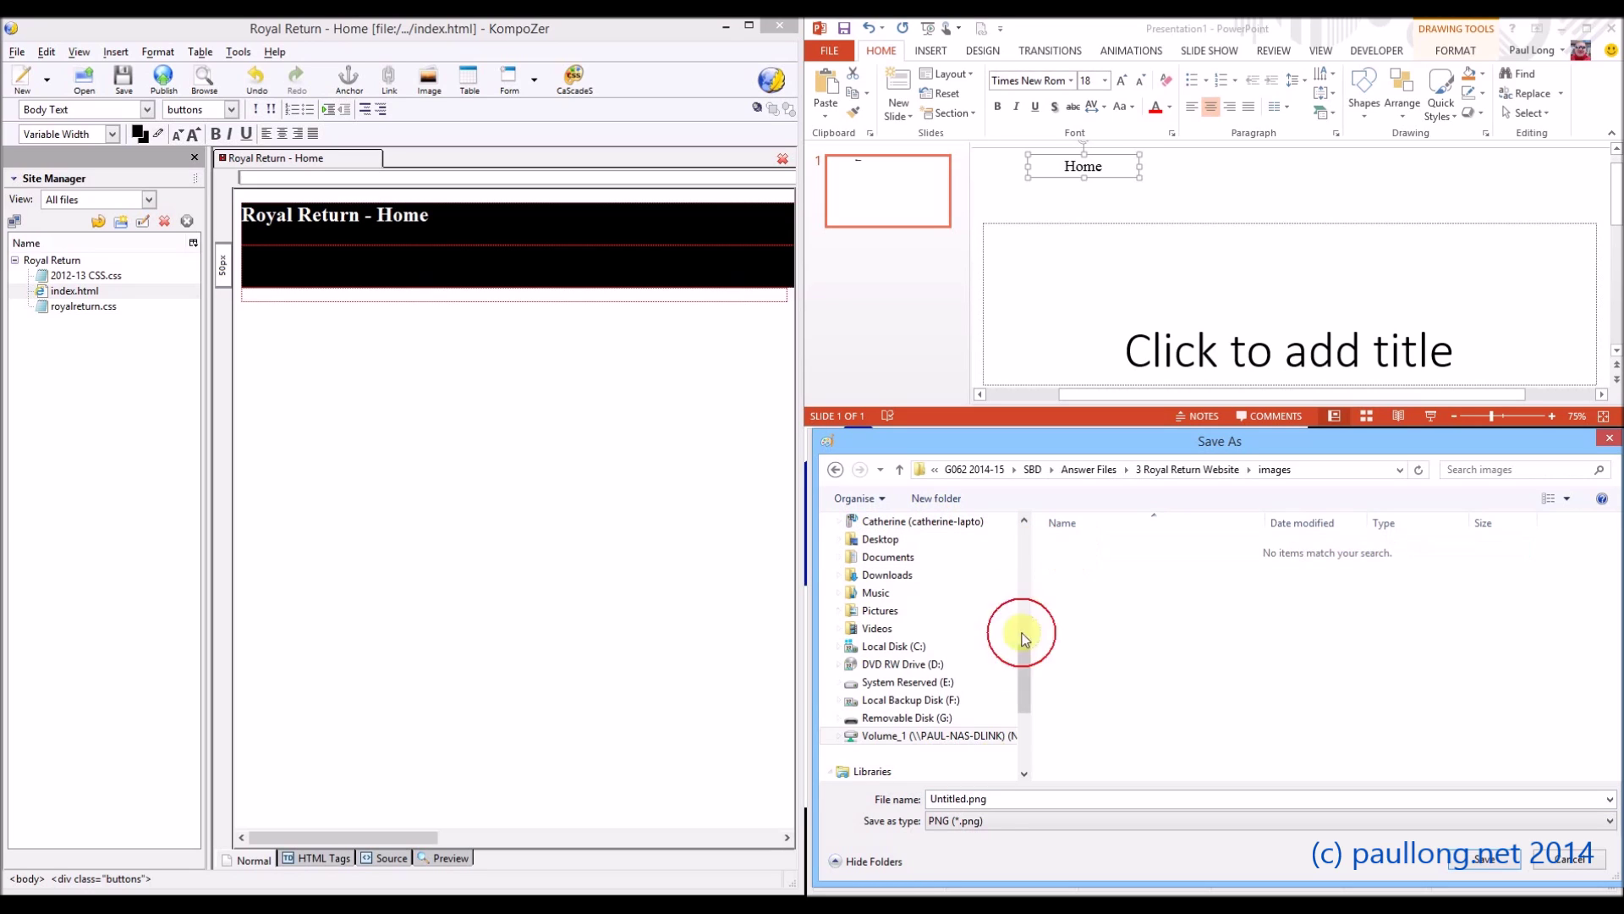
# Save the picture there as a JPEG named button-home.jpg
pyautogui.click(997, 823)
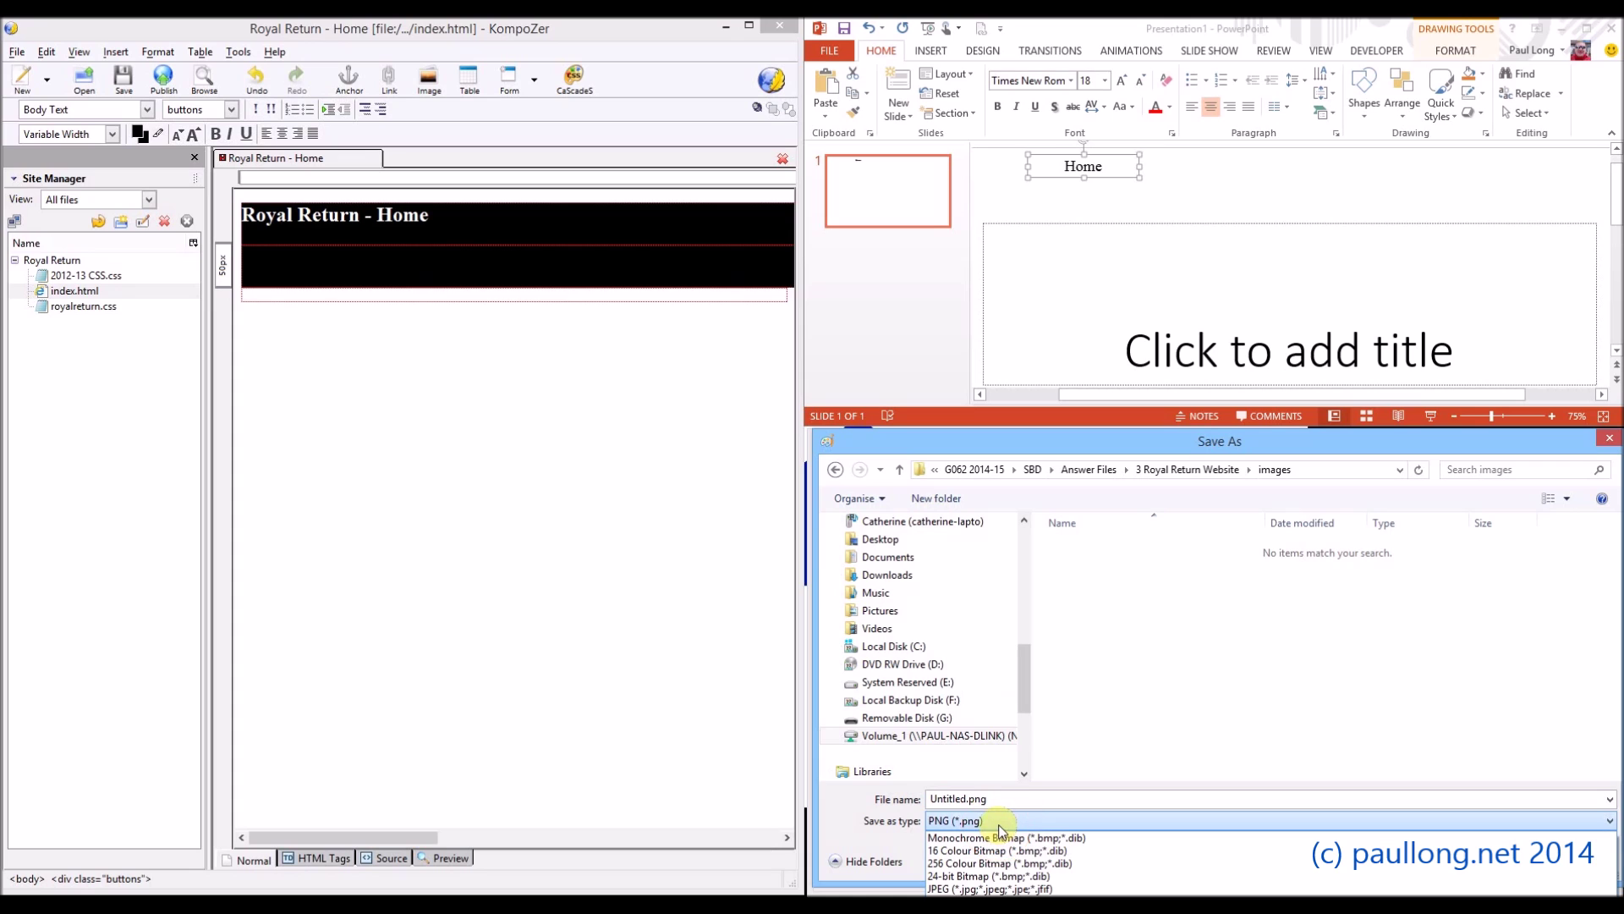
pyautogui.click(981, 887)
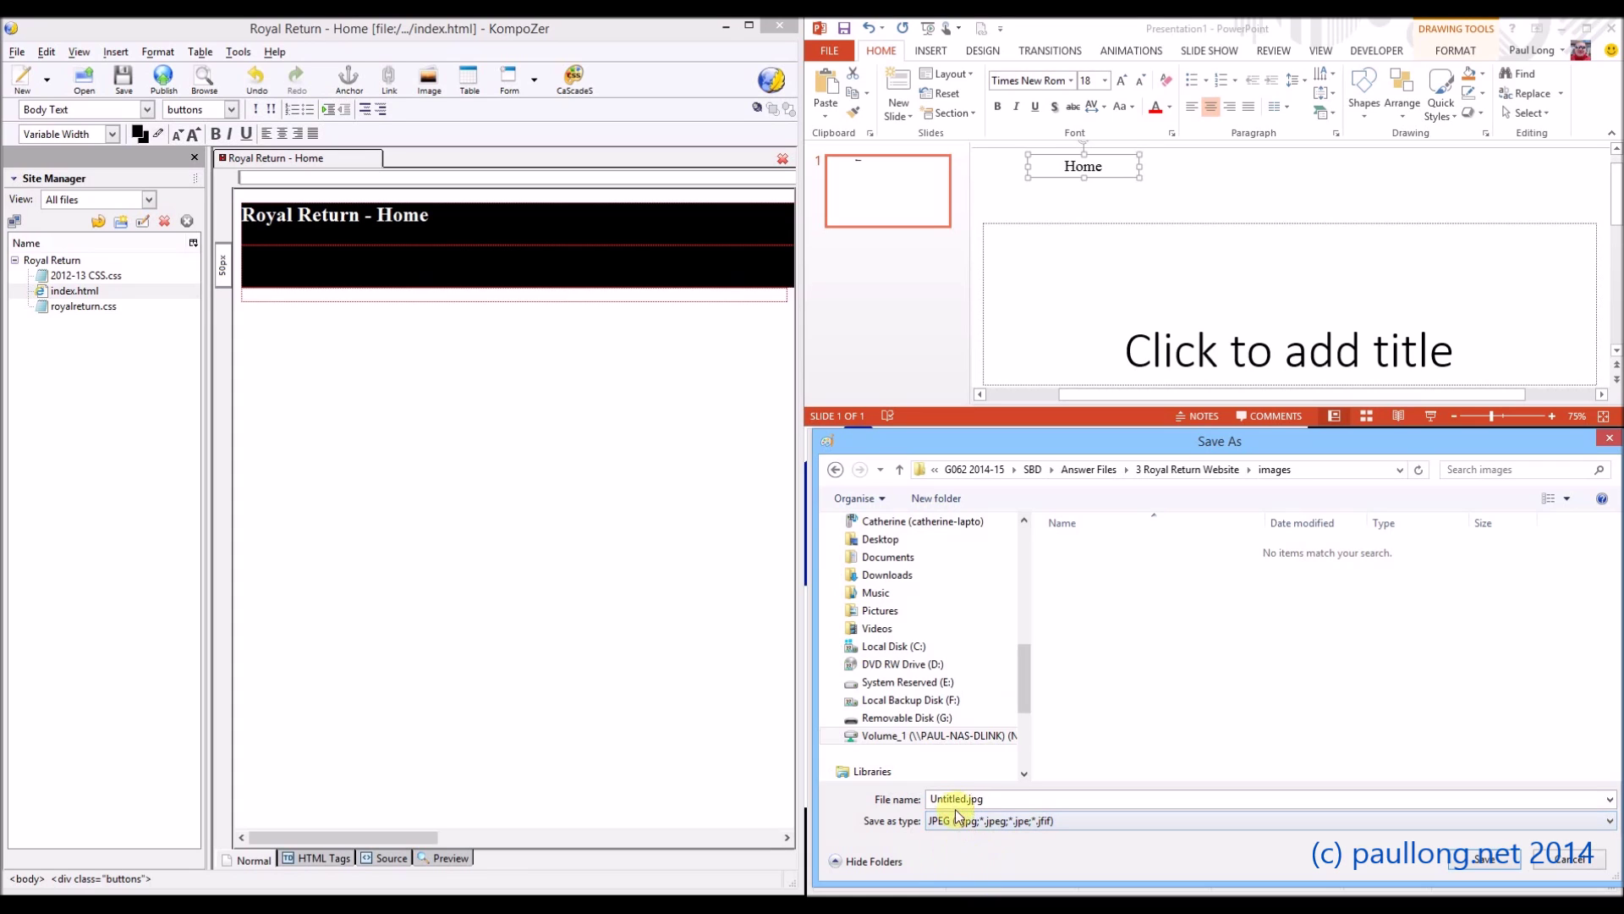
pyautogui.moveTo(966, 799); pyautogui.dragTo(960, 799)
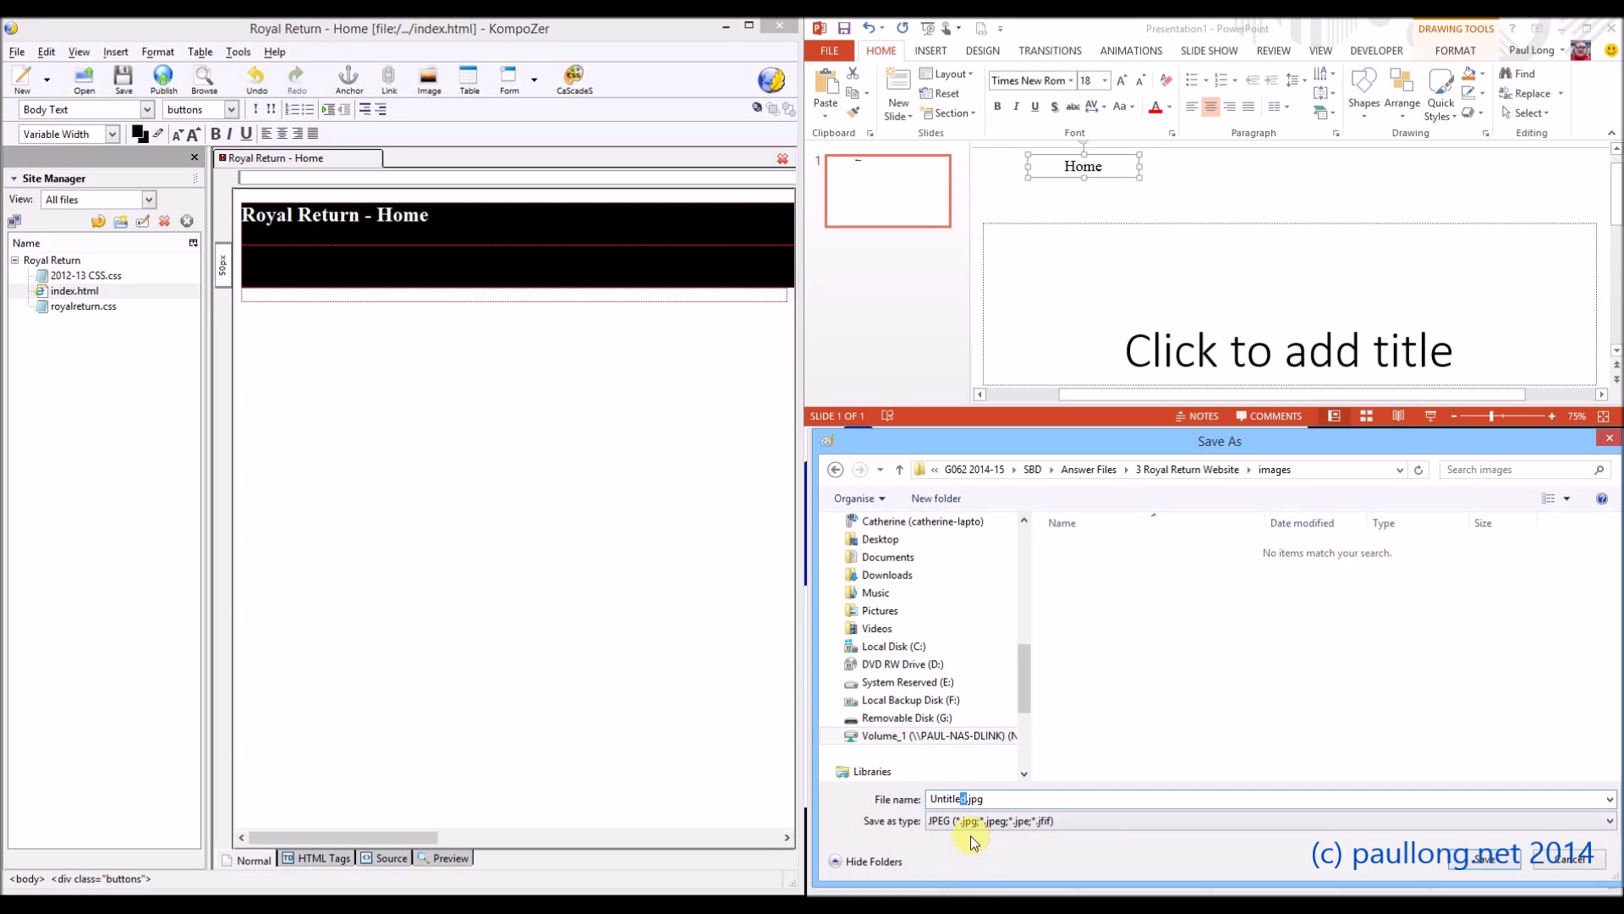
pyautogui.press('BackSpace')
pyautogui.press('BackSpace')
pyautogui.press('BackSpace')
pyautogui.press('BackSpace')
pyautogui.press('BackSpace')
pyautogui.press('BackSpace')
pyautogui.press('BackSpace')
pyautogui.write('b')
pyautogui.click(1486, 859)
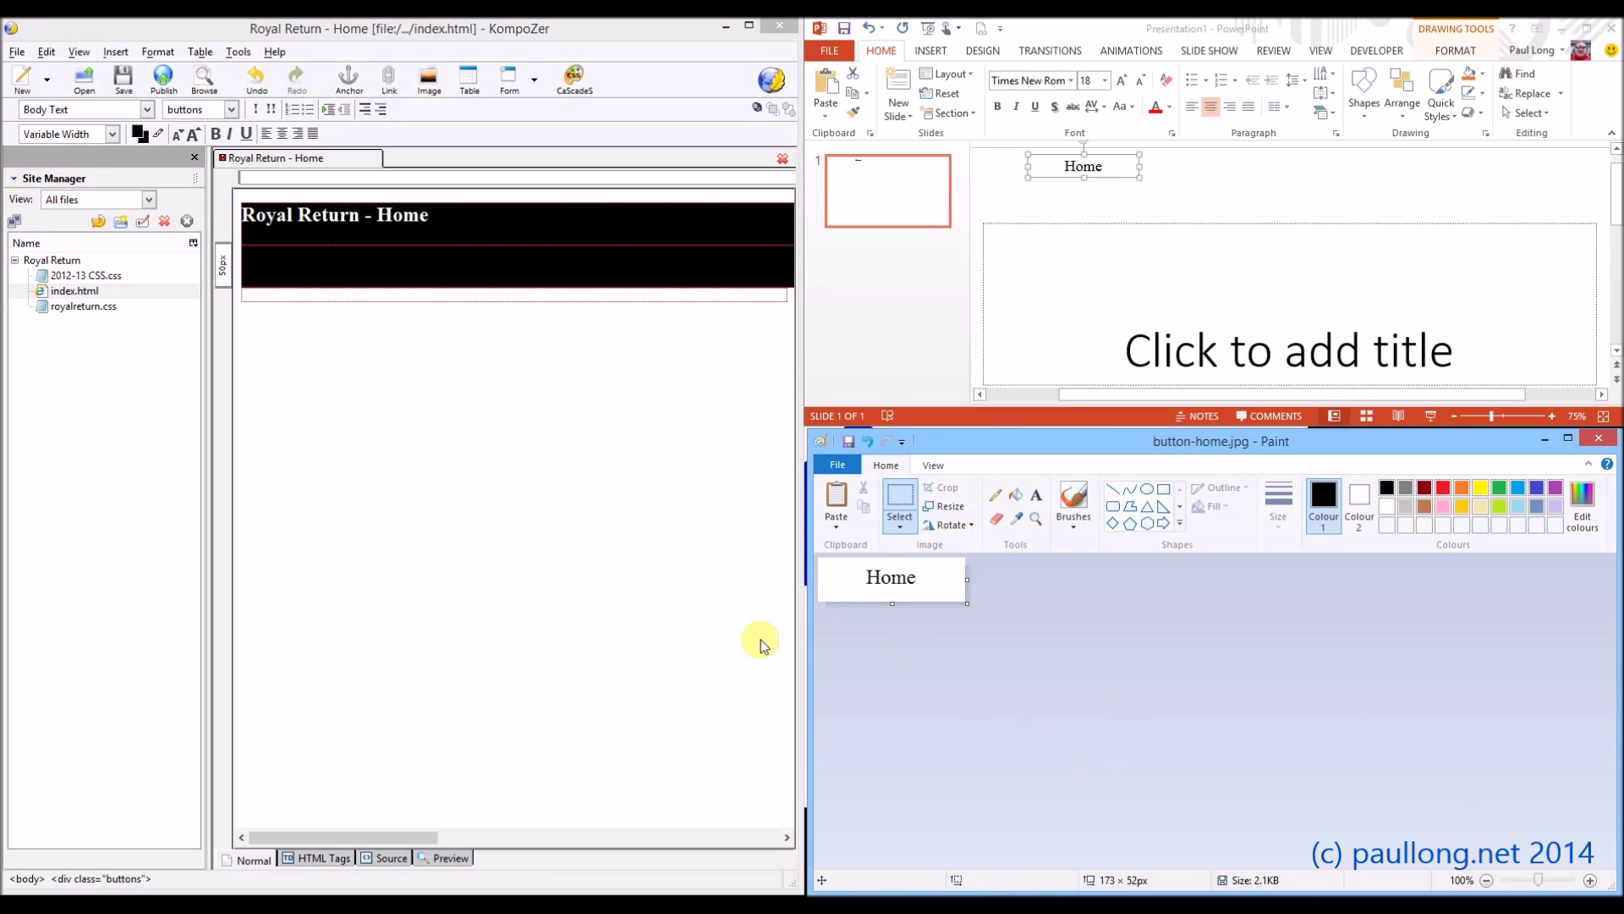
# Refresh the Site Manager and drag button-home.jpg from the images folder into the buttons div
pyautogui.click(90, 360)
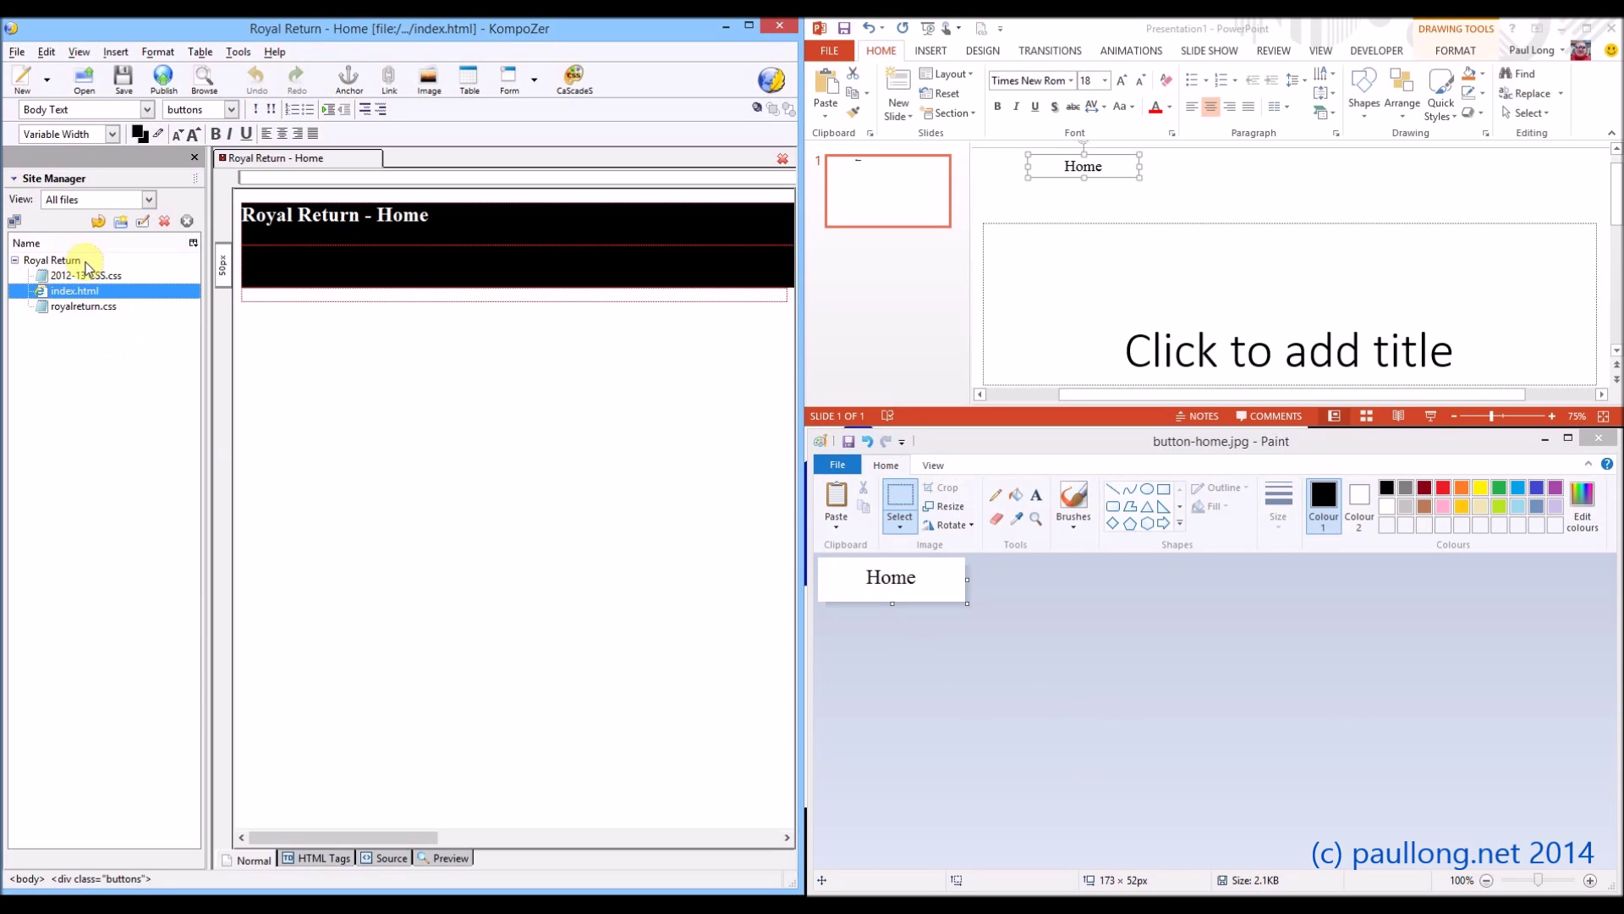
pyautogui.click(100, 223)
pyautogui.click(28, 275)
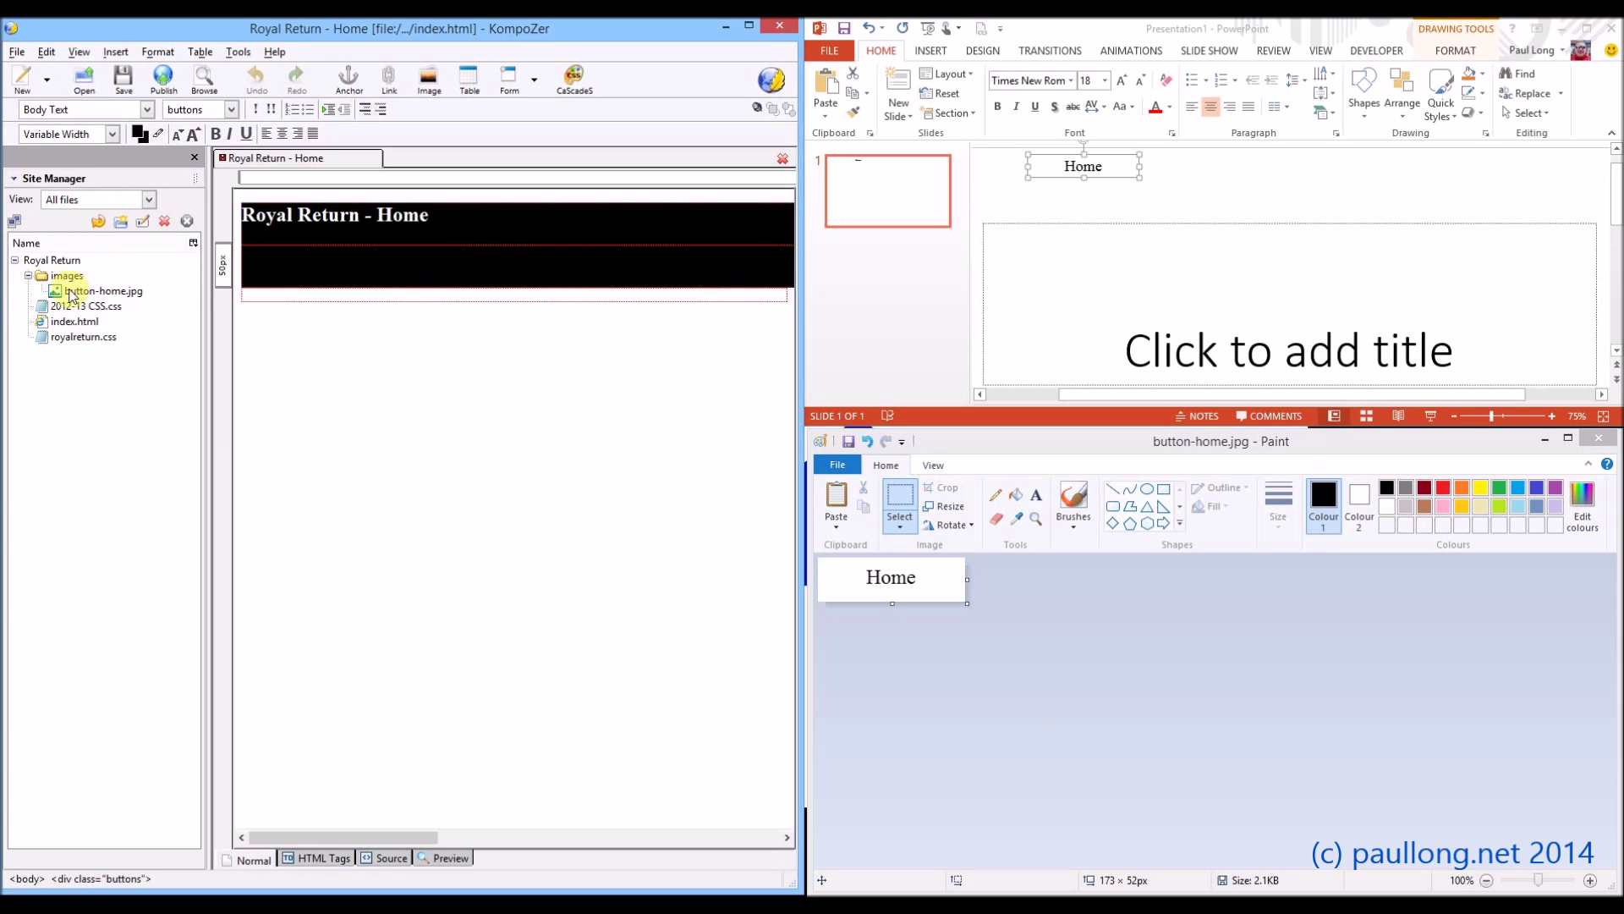
pyautogui.moveTo(71, 295); pyautogui.dragTo(254, 254)
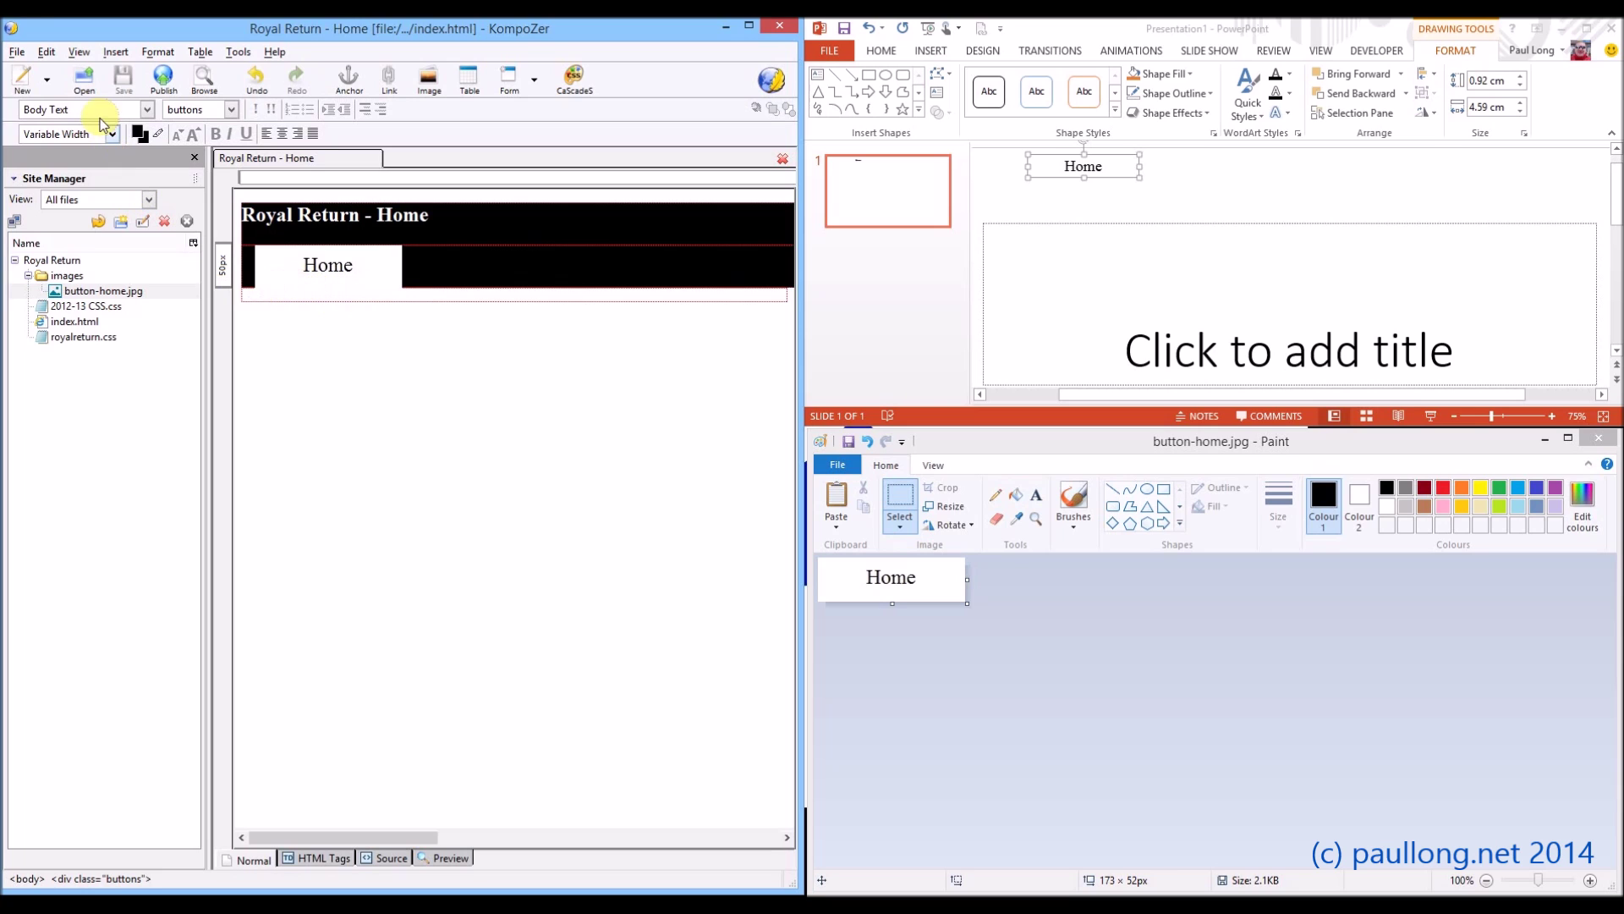
pyautogui.click(16, 52)
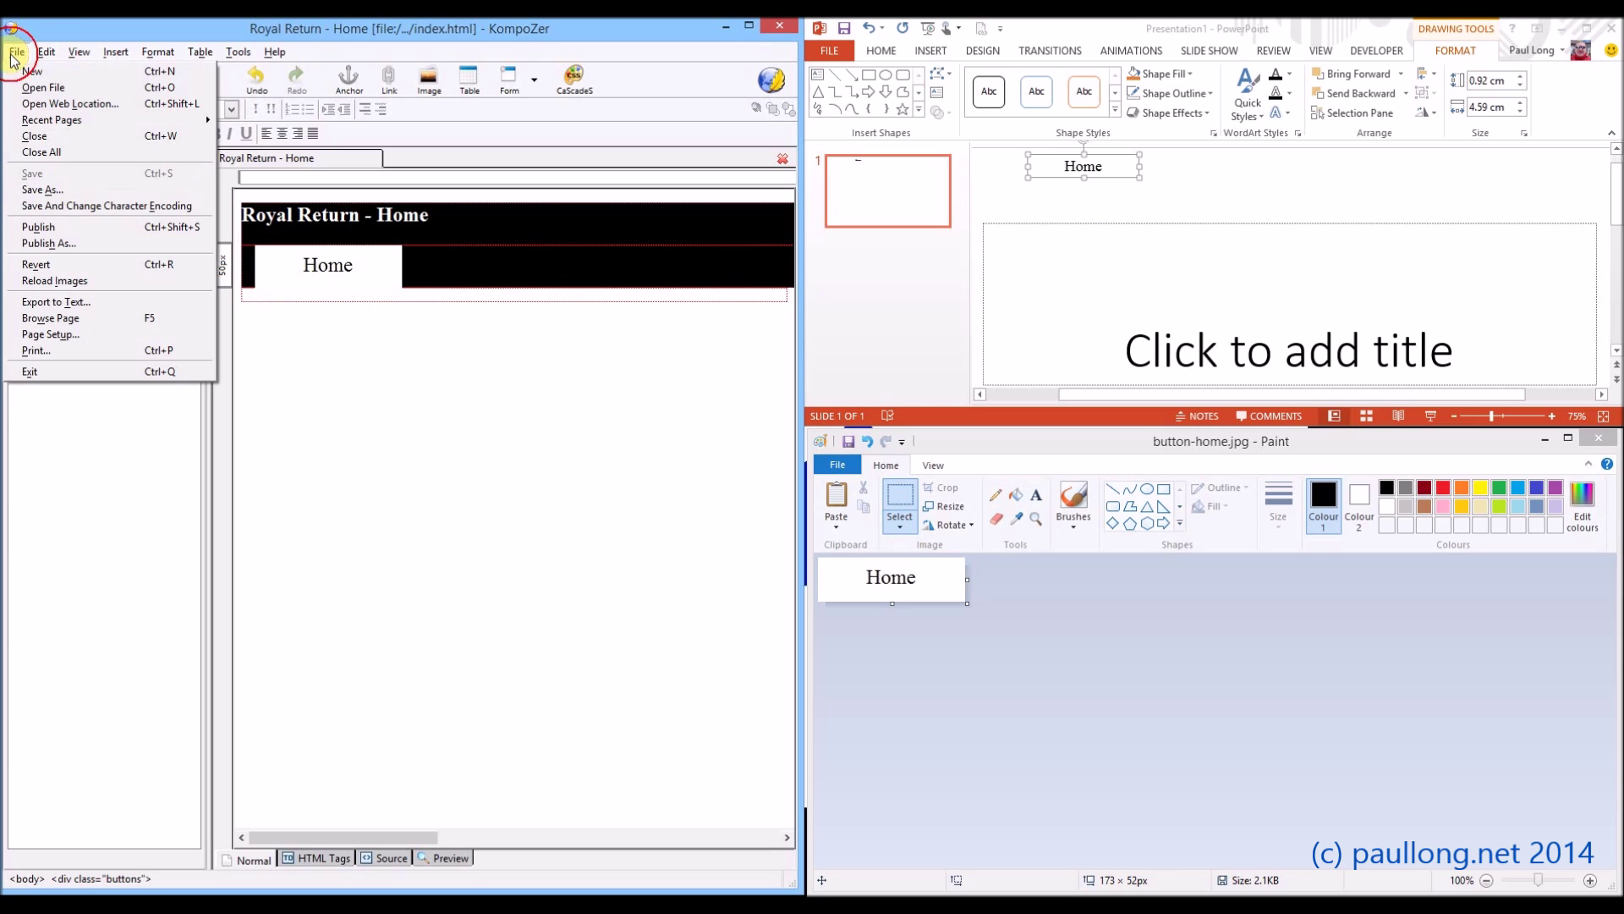
pyautogui.click(74, 320)
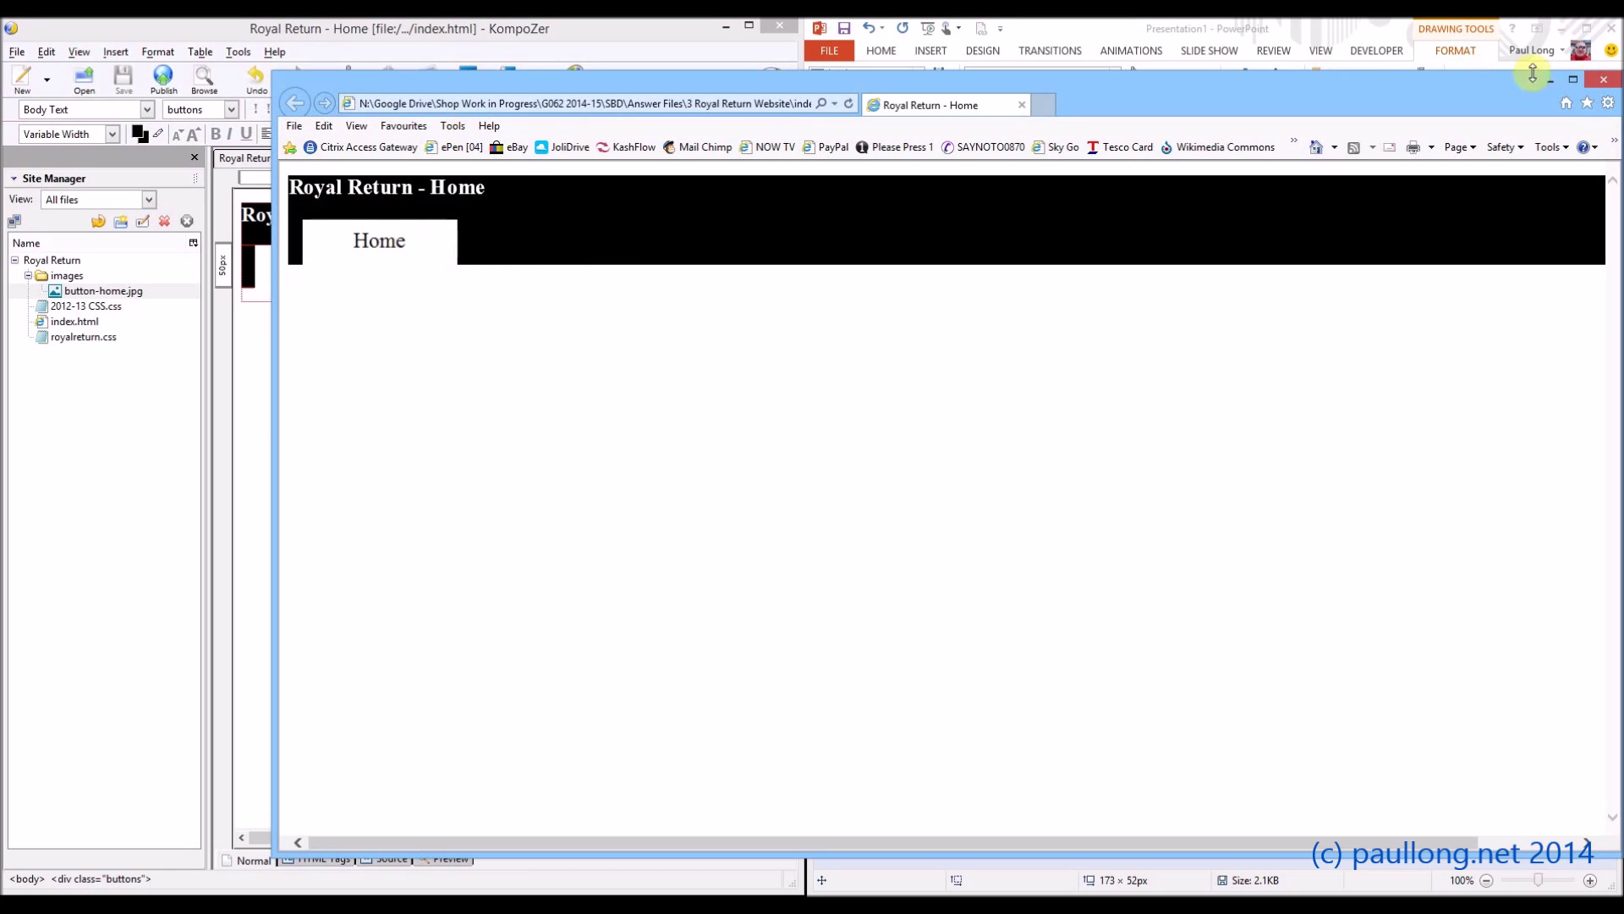
pyautogui.click(1607, 80)
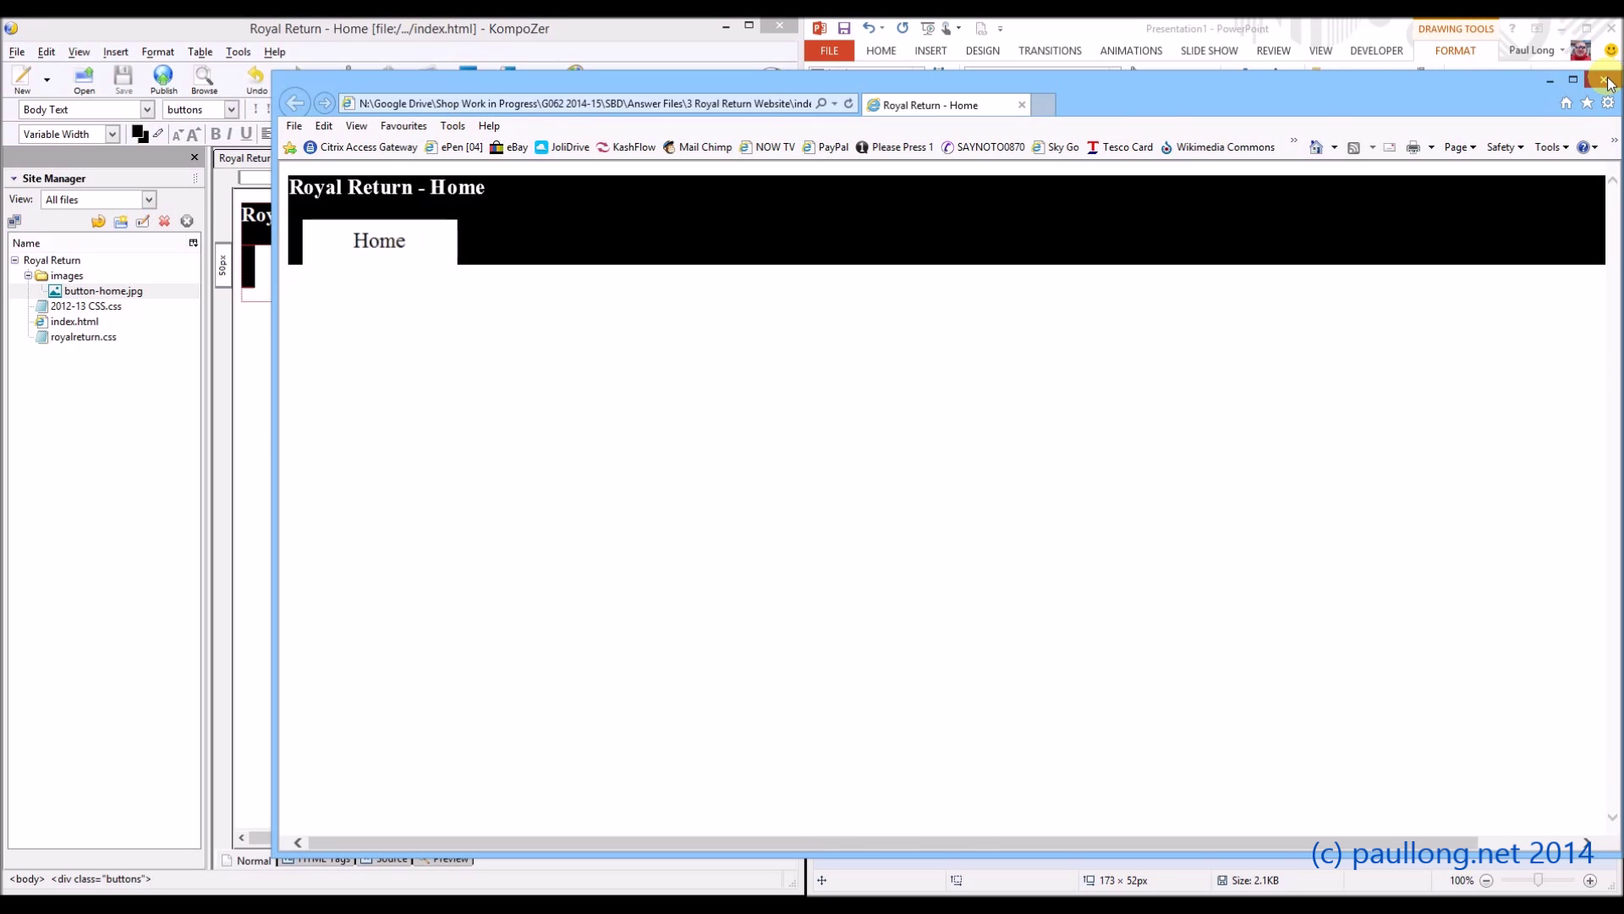
pyautogui.click(1607, 81)
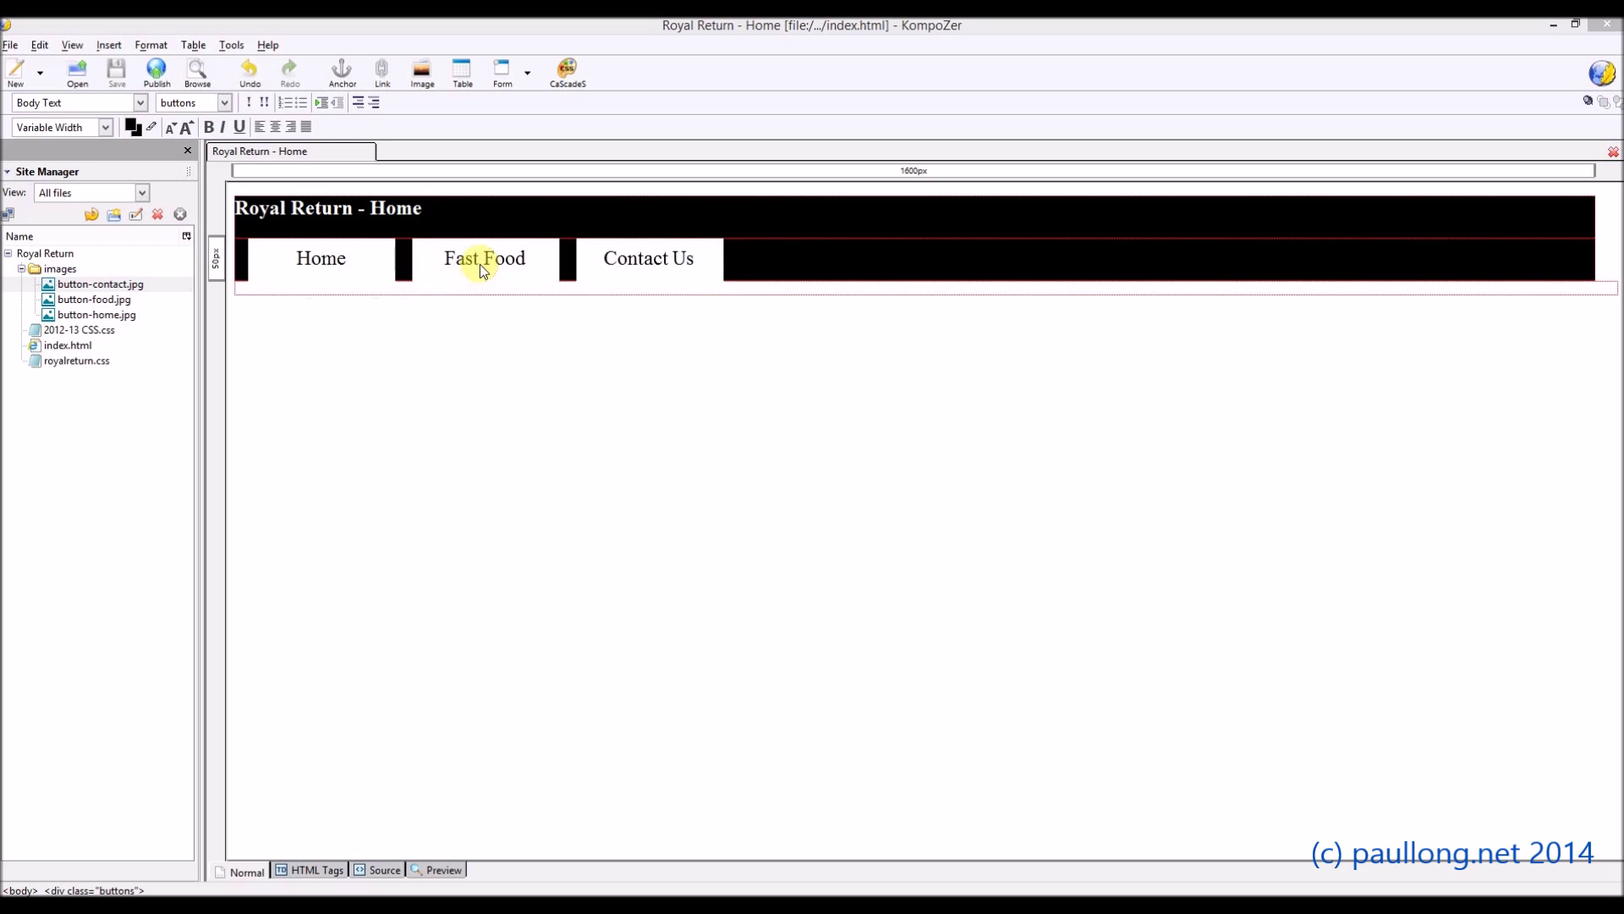
# Create a link on the Home button image pointing to index.html, chosen by browsing
pyautogui.rightClick(333, 255)
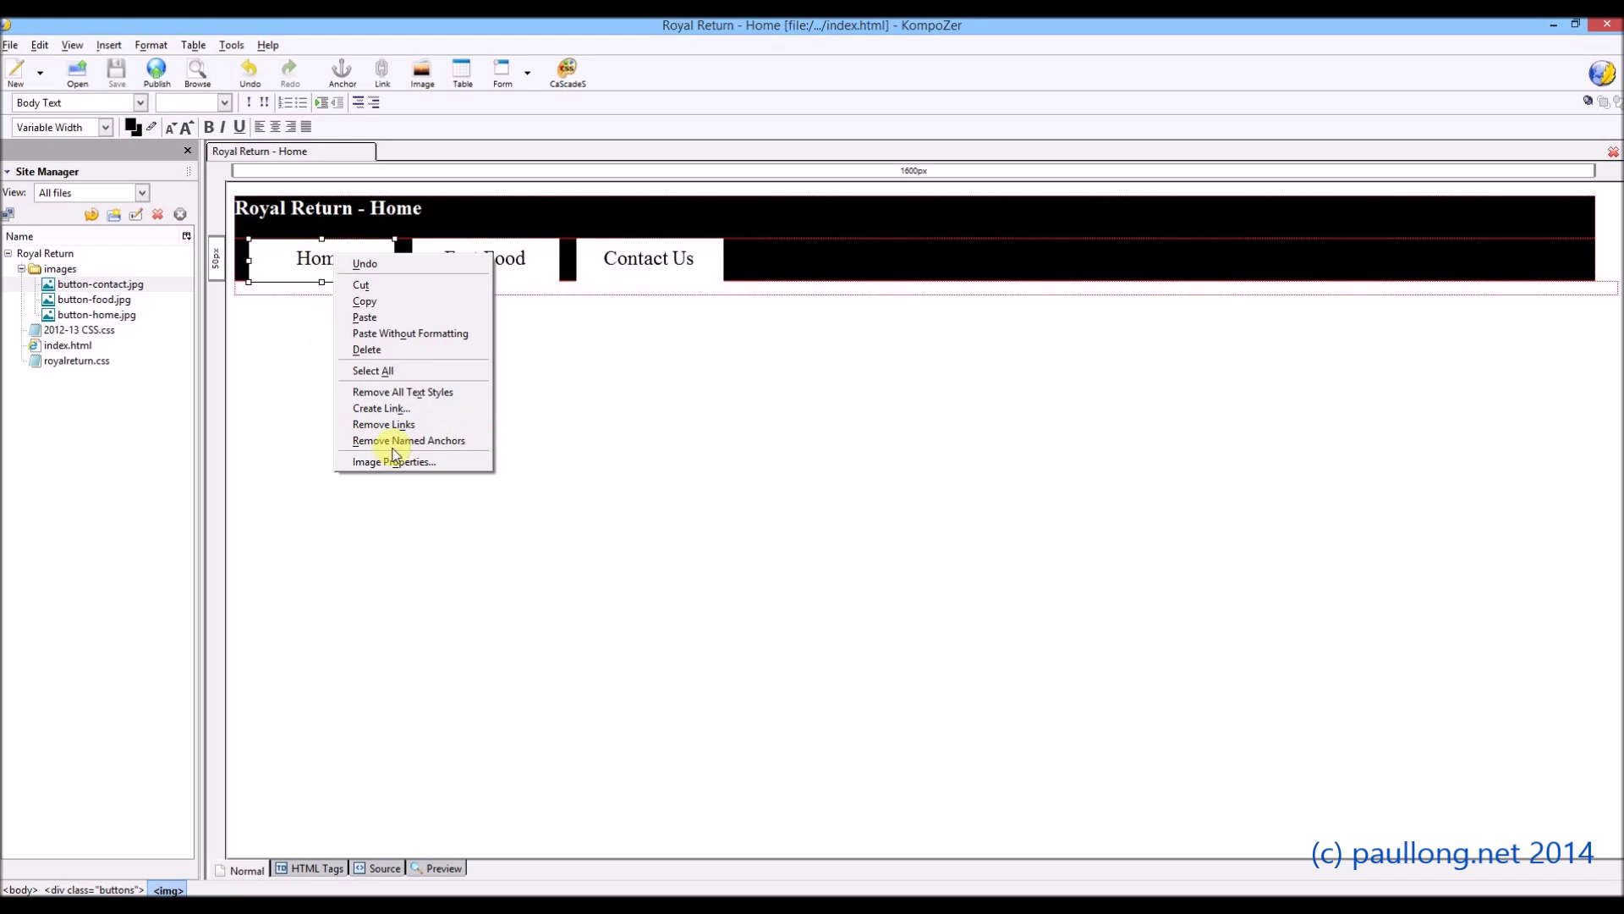
pyautogui.click(399, 416)
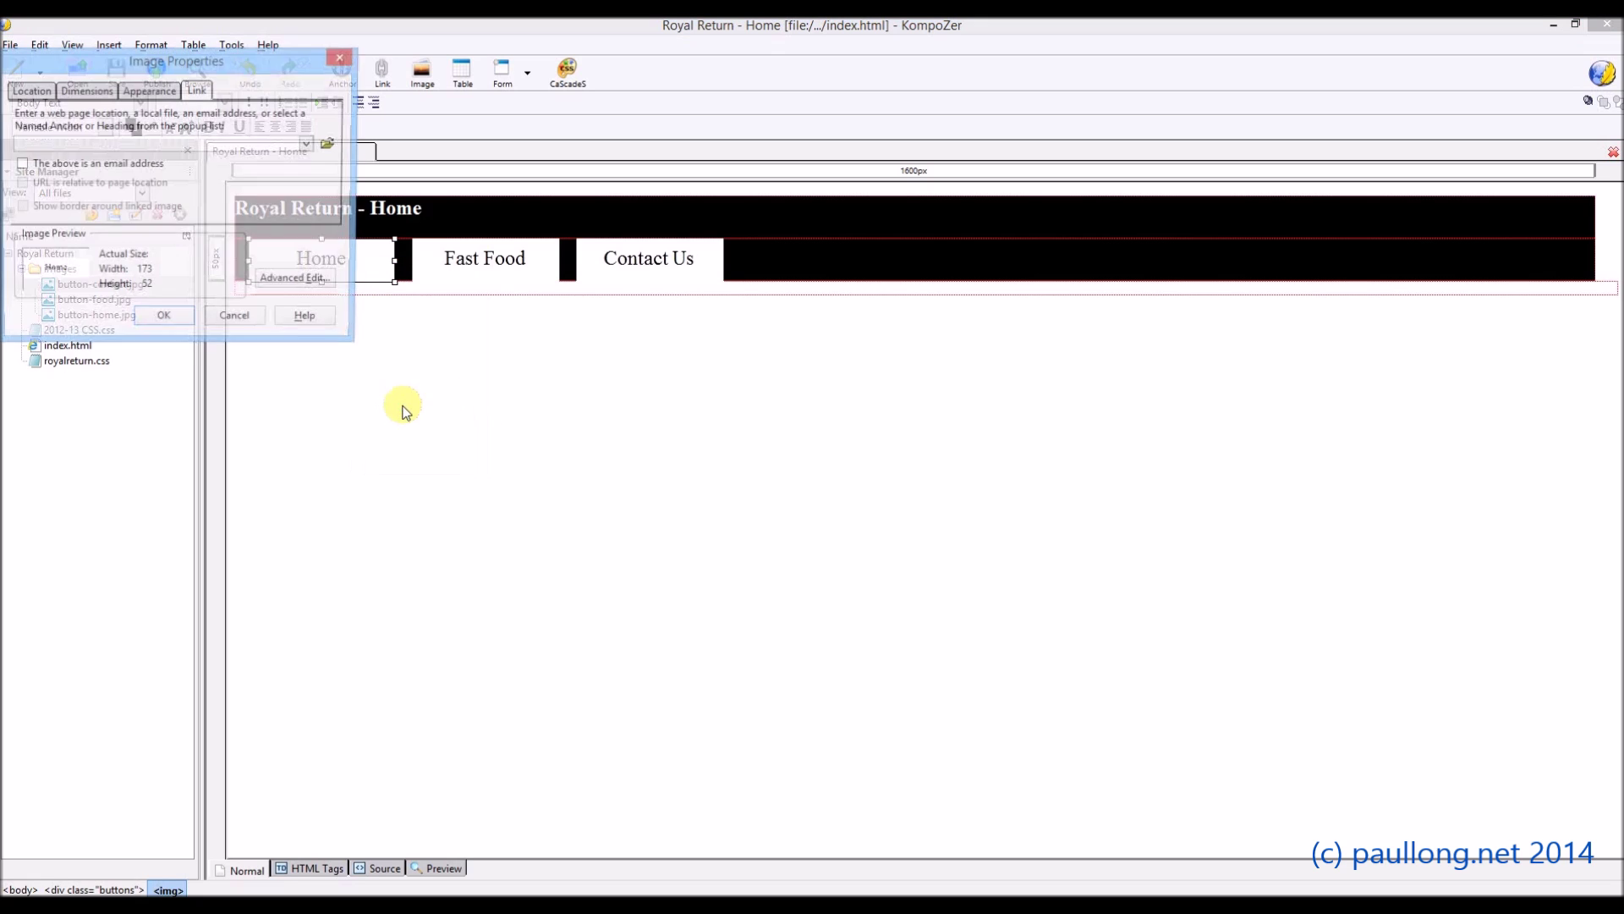
pyautogui.click(309, 144)
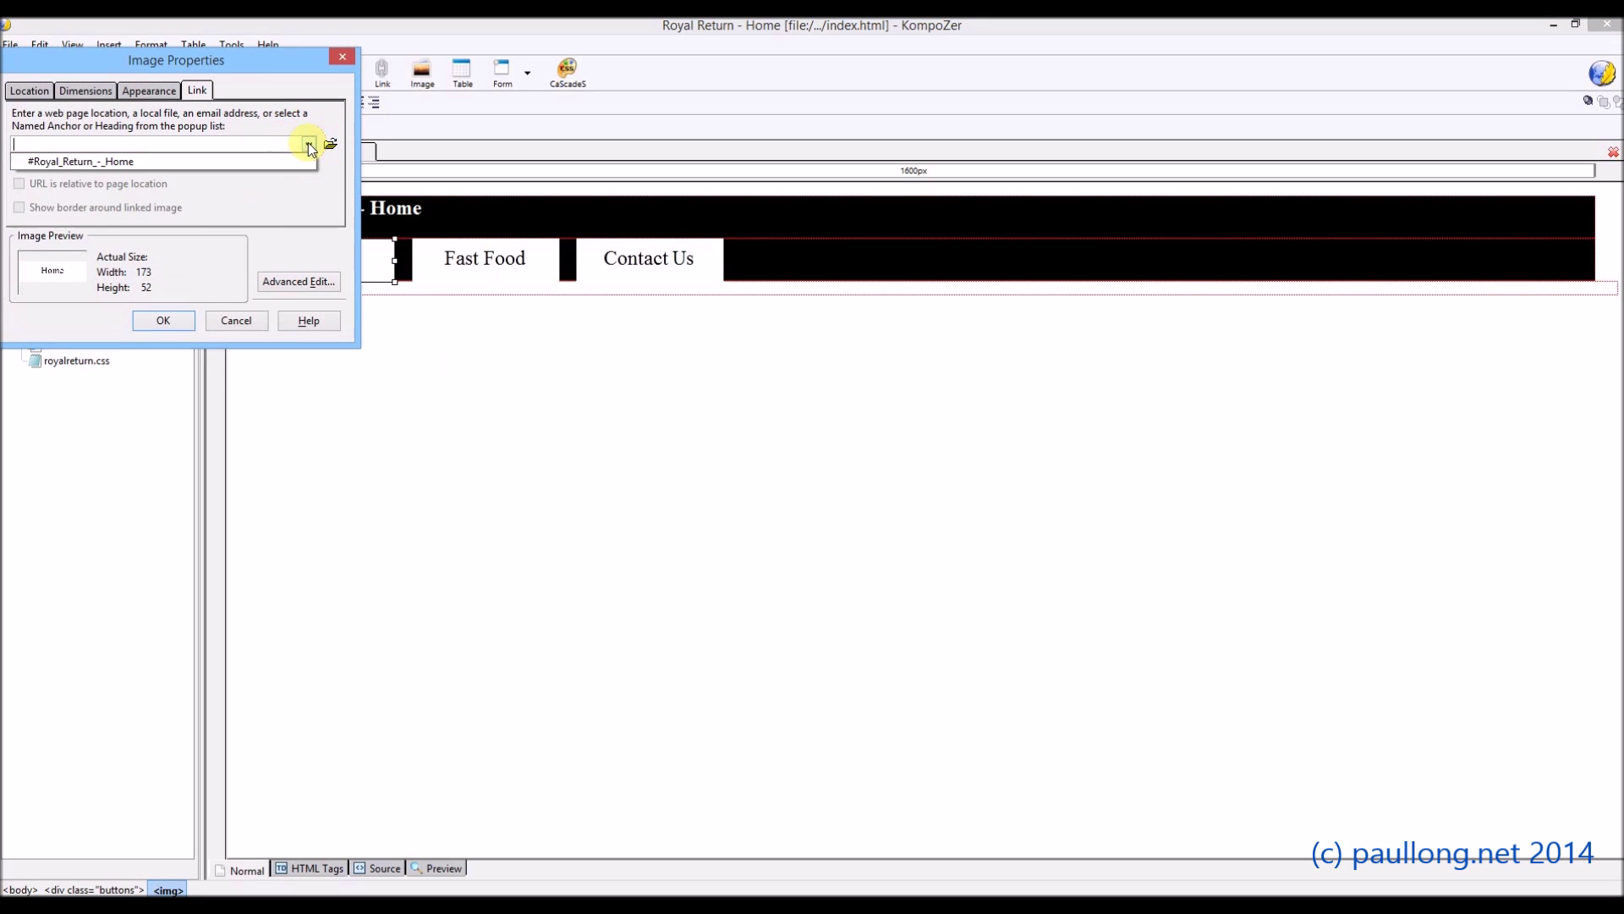
pyautogui.click(309, 144)
pyautogui.click(330, 145)
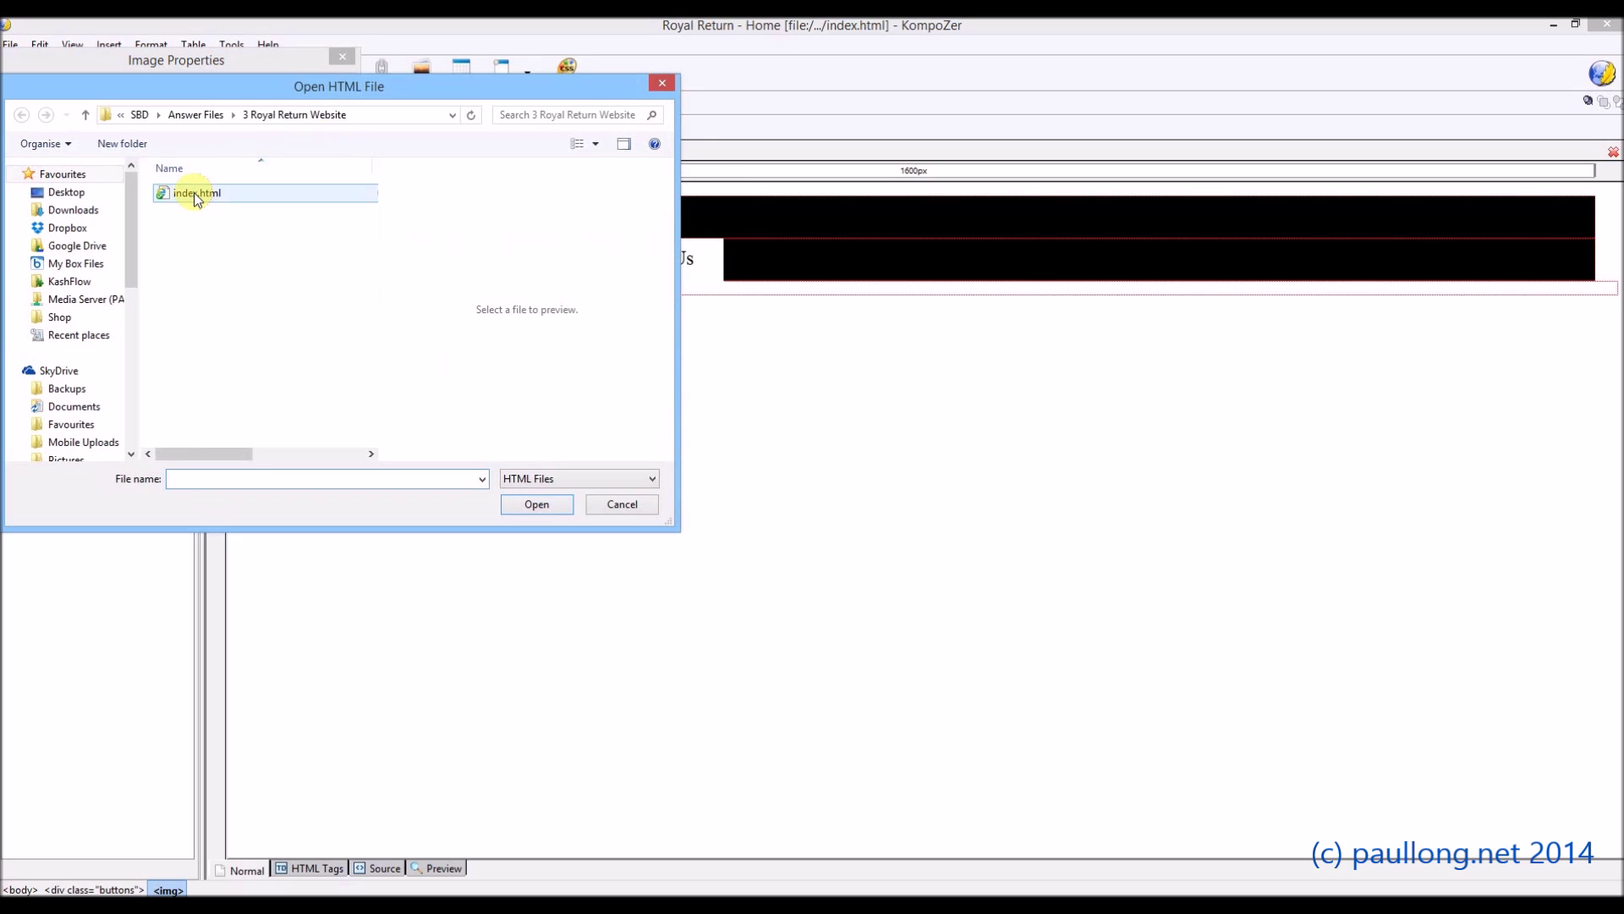
pyautogui.click(195, 192)
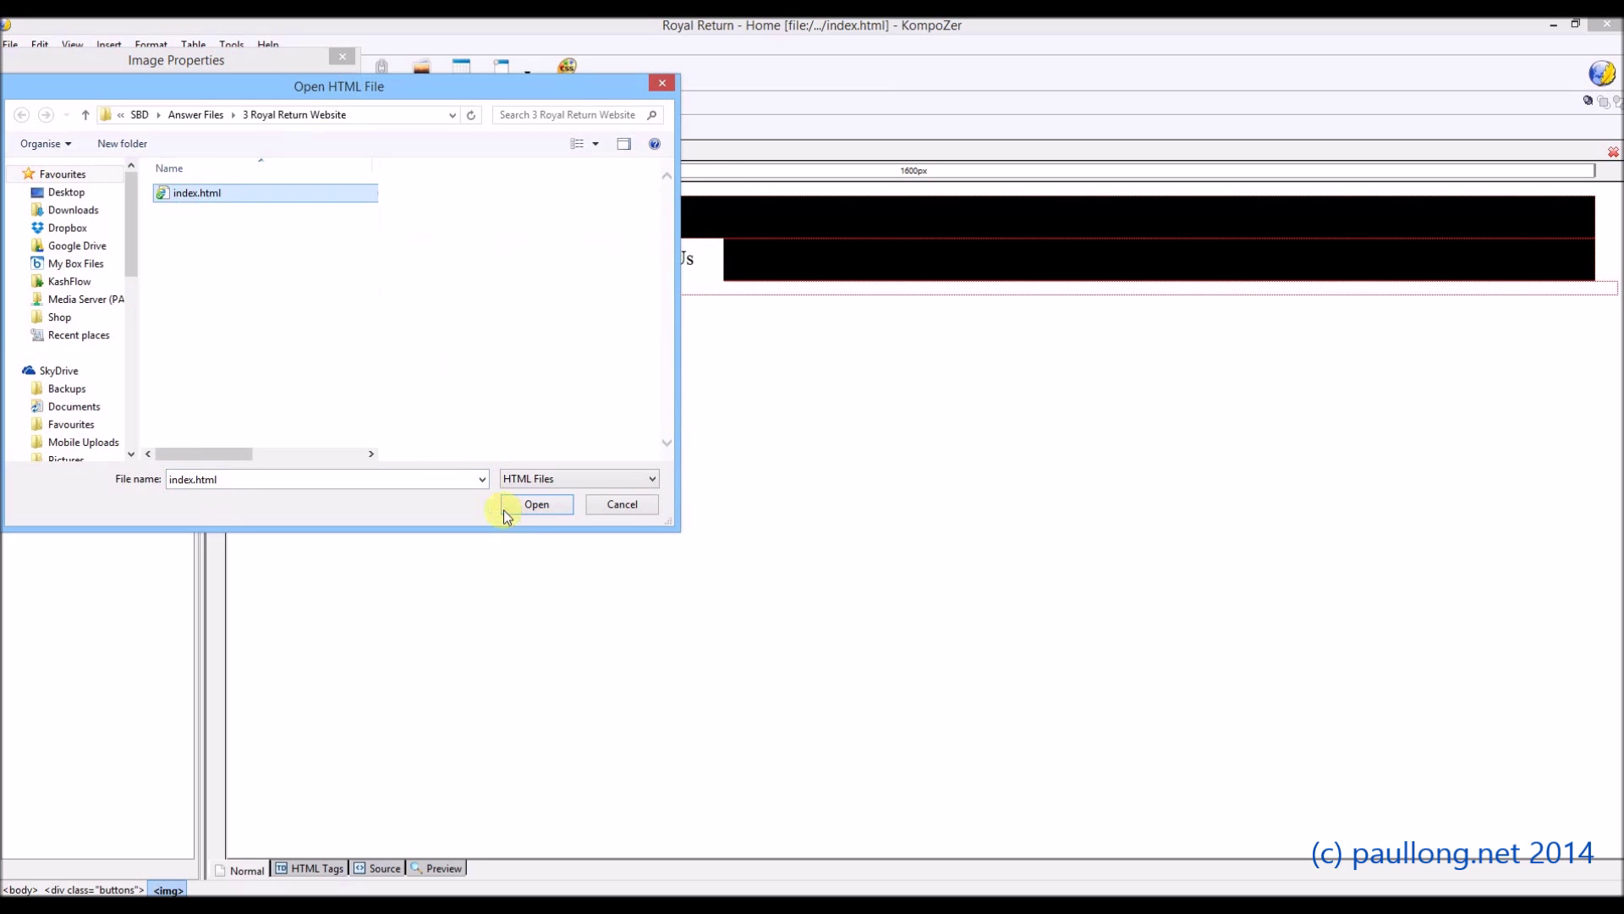
pyautogui.click(537, 504)
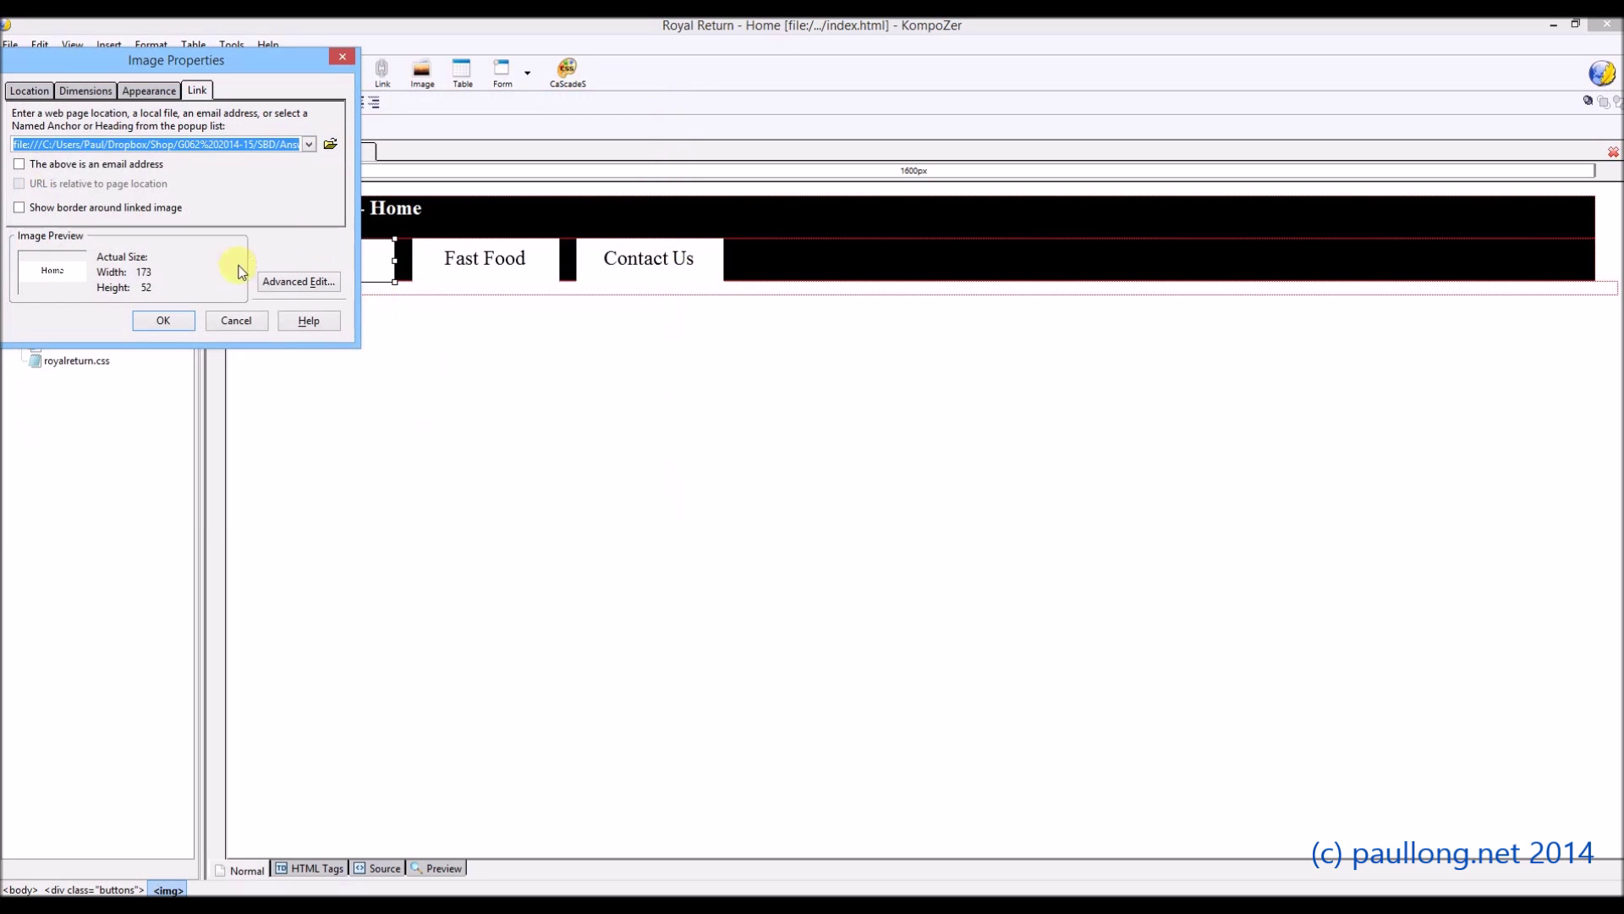
pyautogui.click(180, 322)
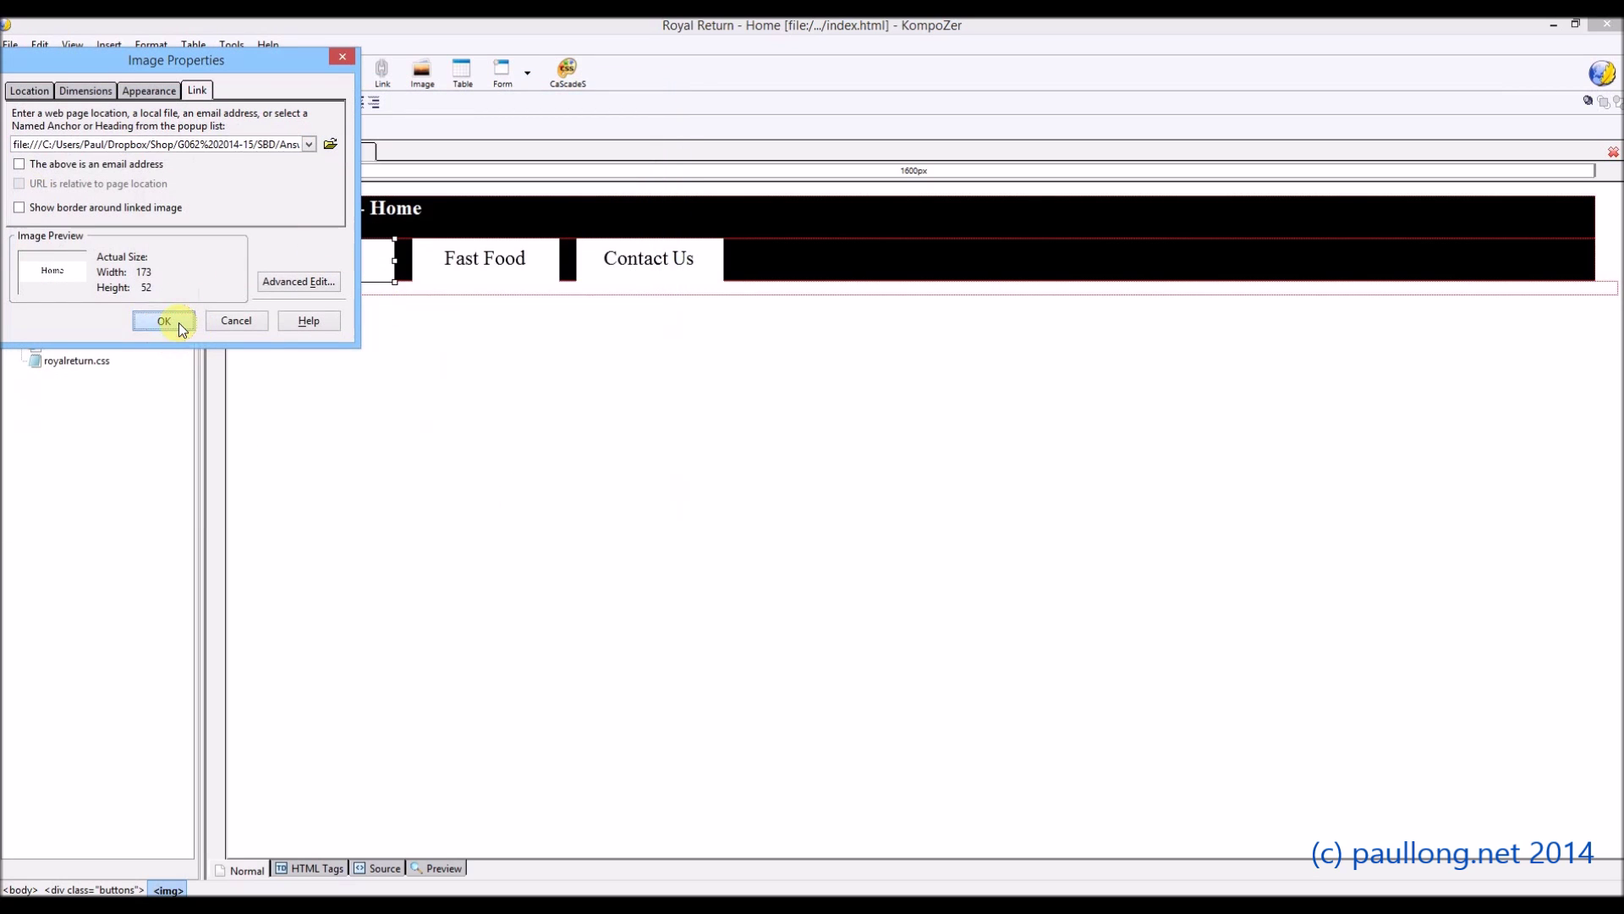
pyautogui.rightClick(502, 263)
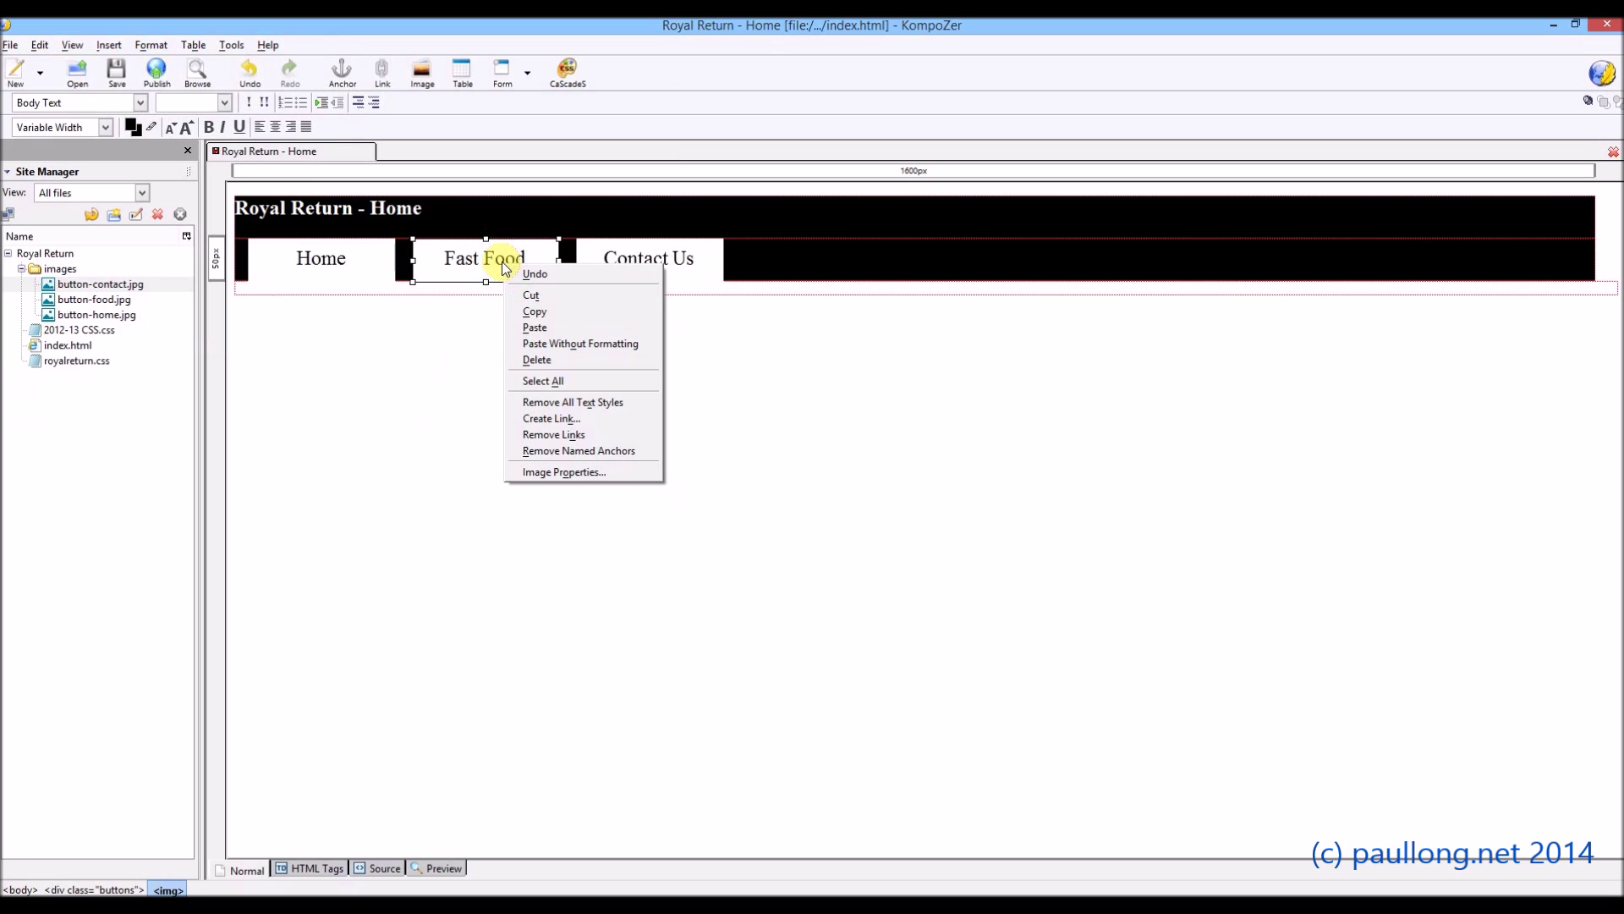
# Link the Fast Food button image to fastfood.html
pyautogui.click(549, 418)
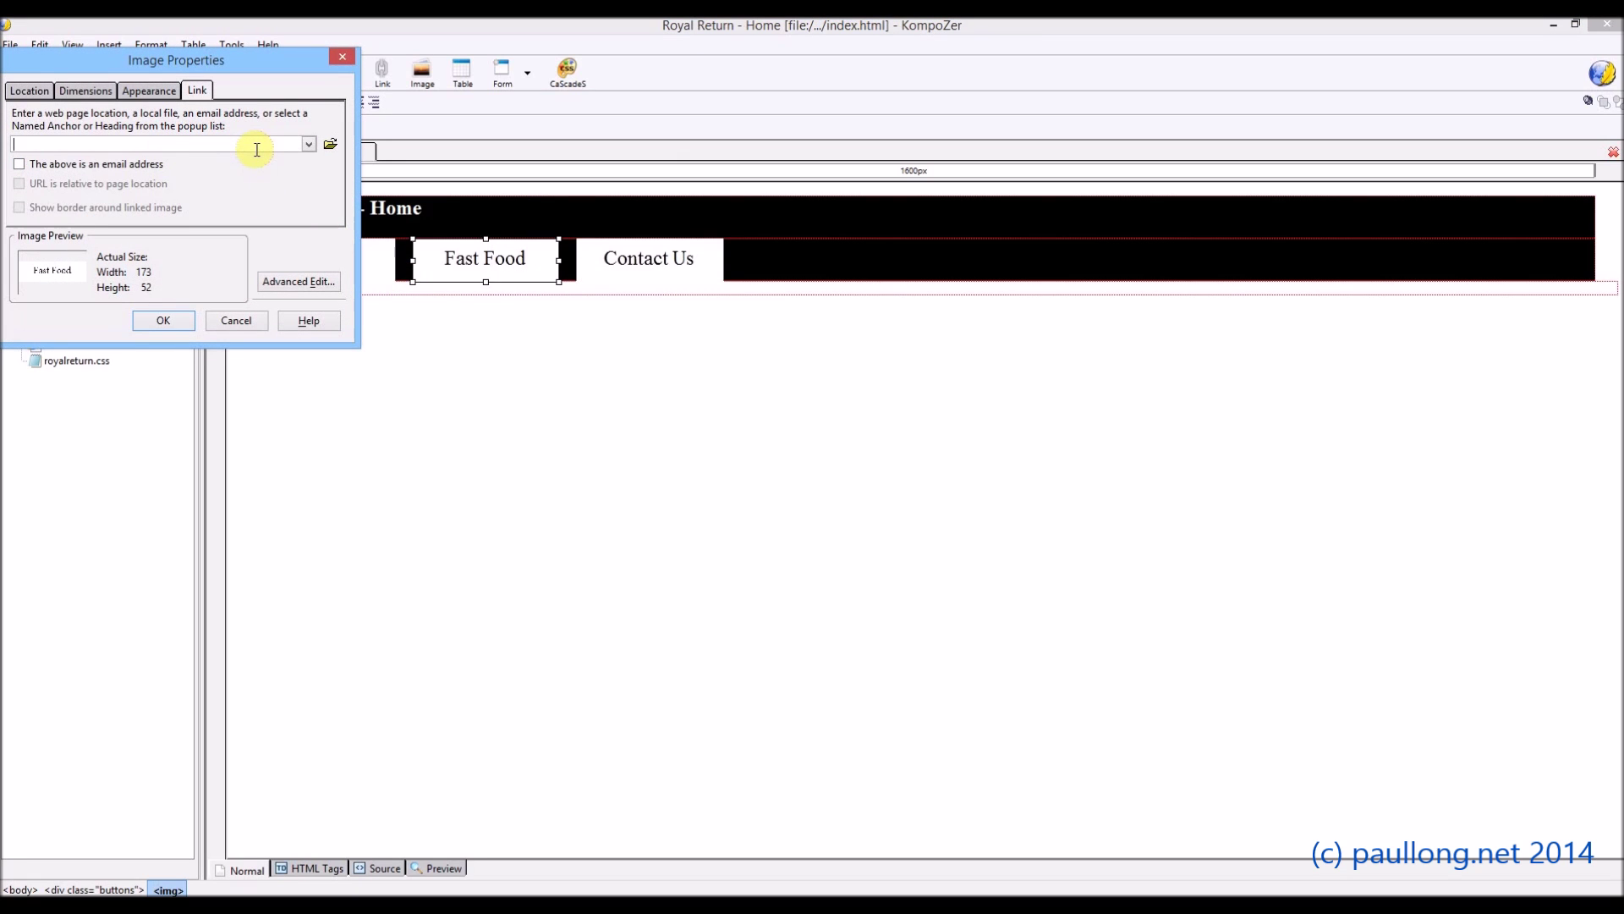
pyautogui.write('fastfood.html')
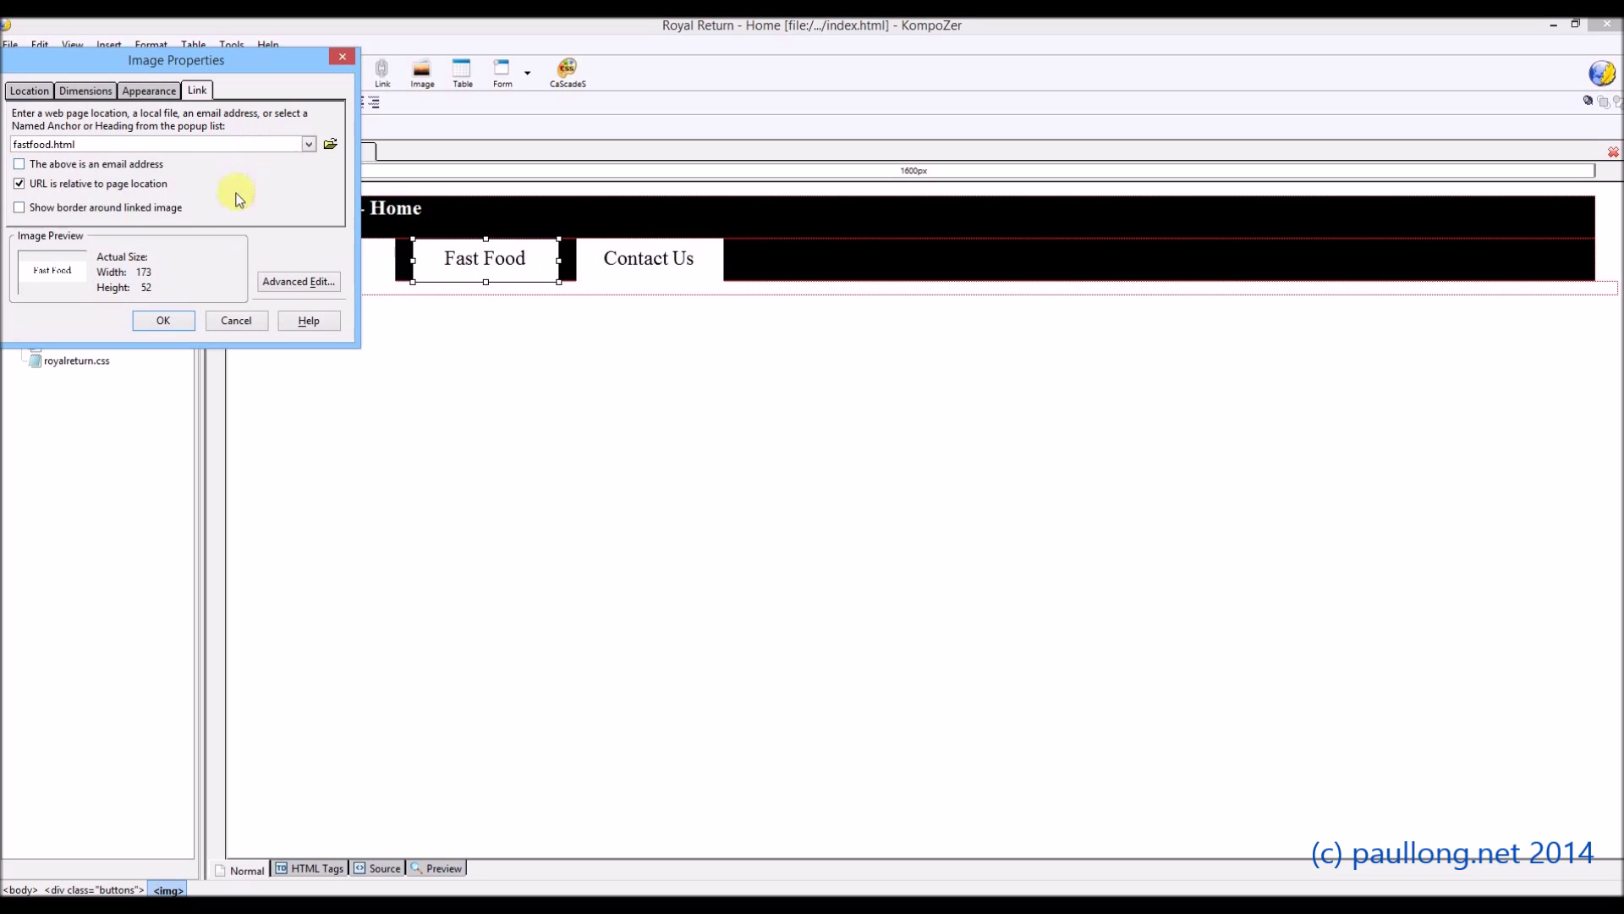
pyautogui.click(165, 321)
# Link the Contact Us button image to contact.html
pyautogui.click(661, 267)
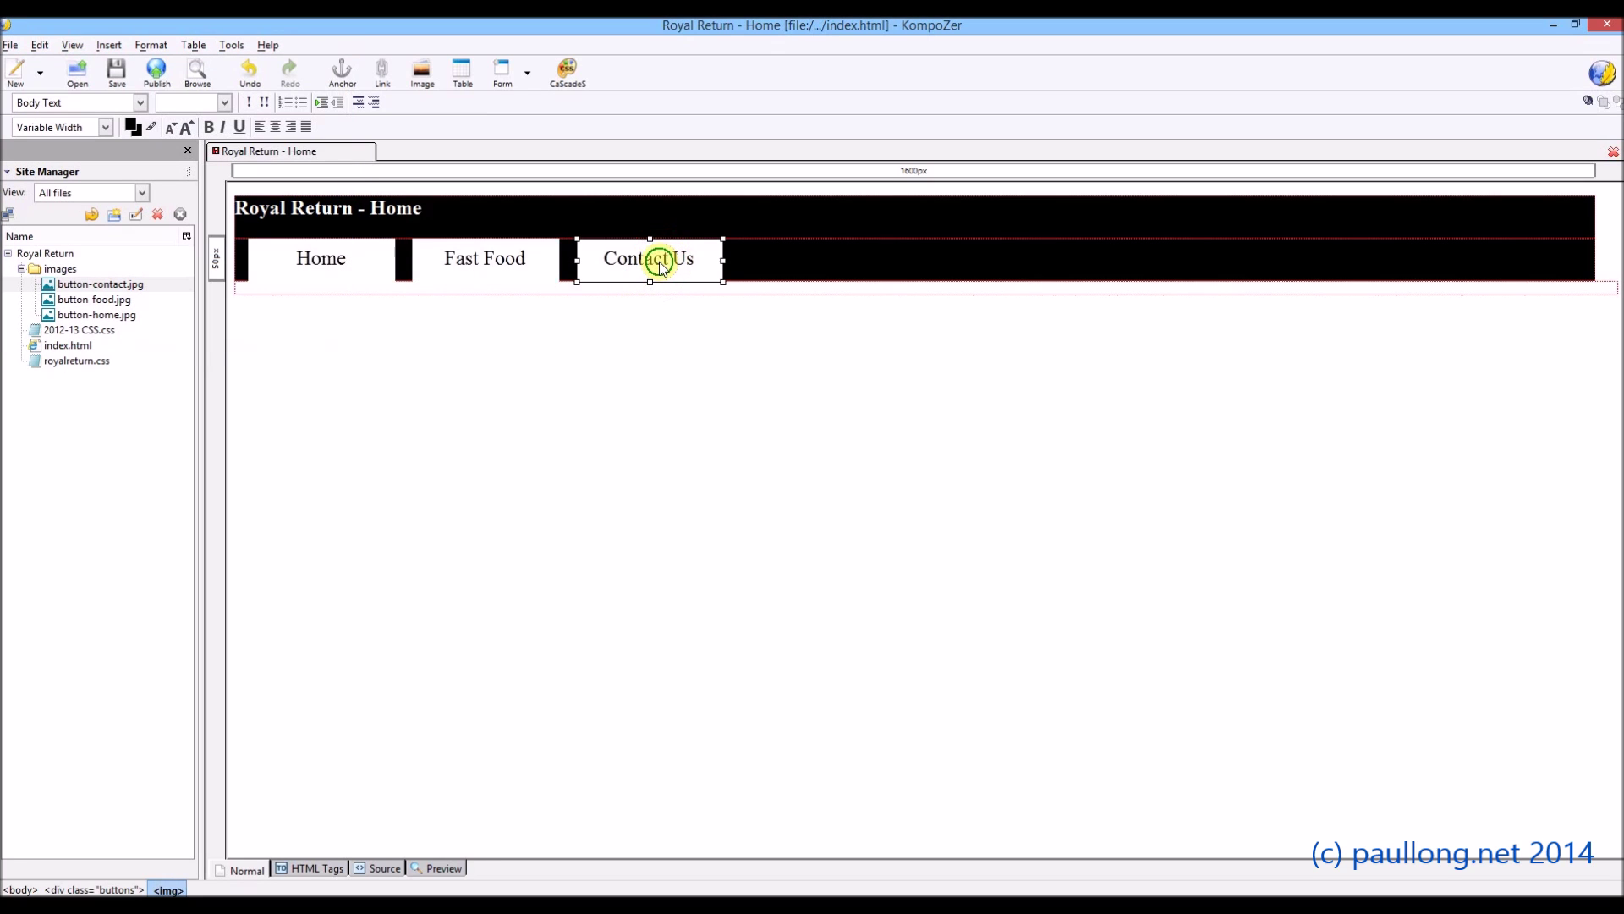
pyautogui.rightClick(661, 266)
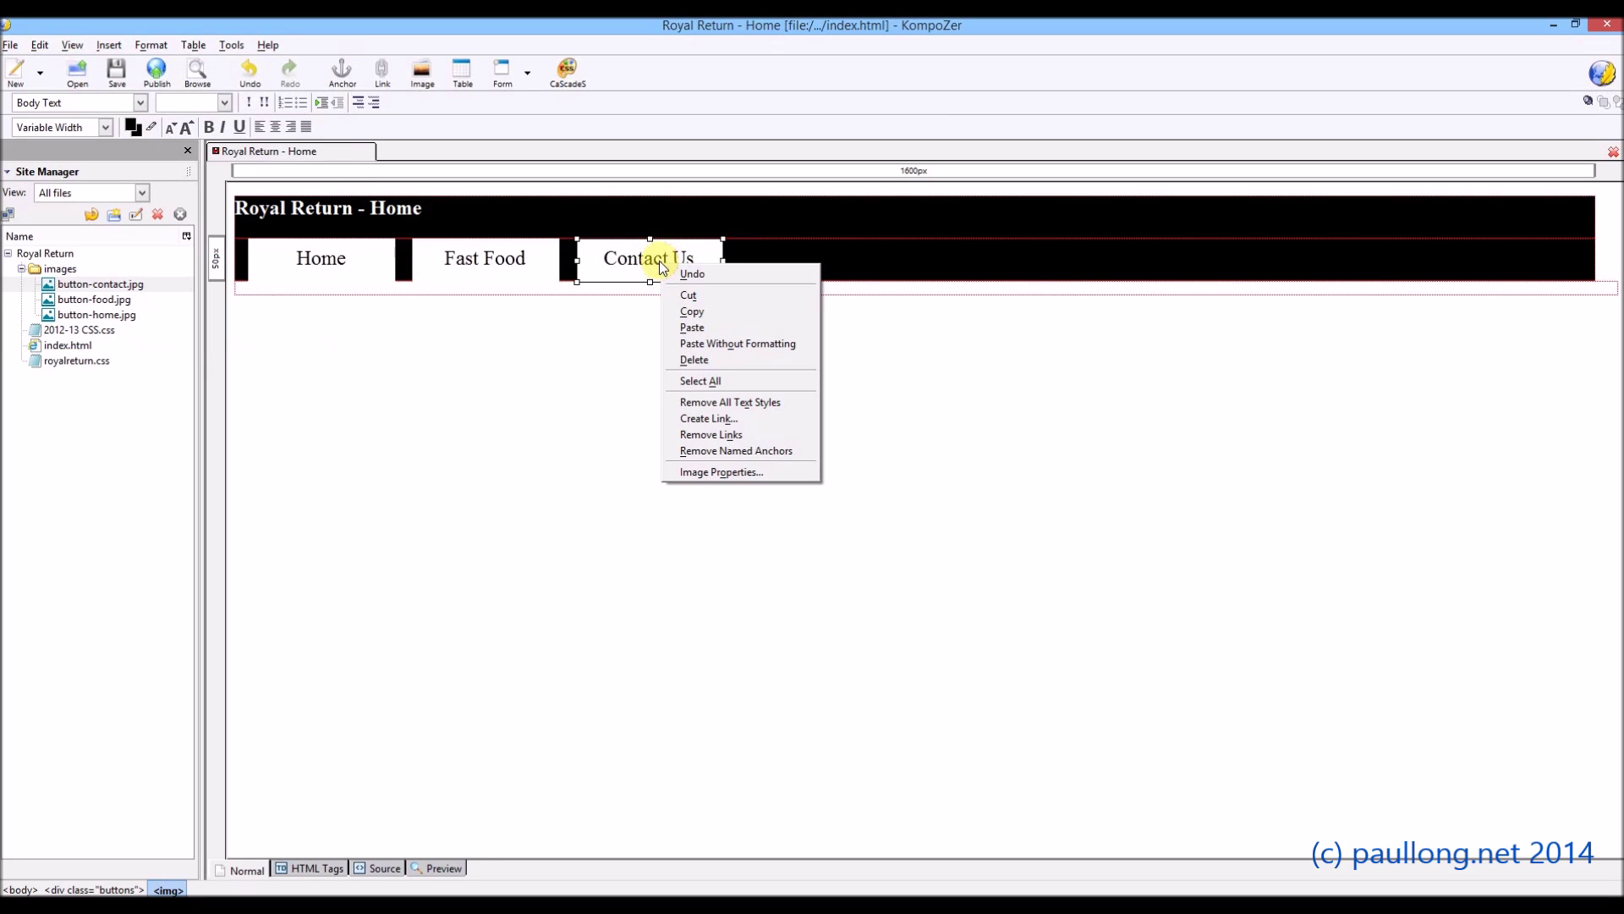
pyautogui.click(701, 419)
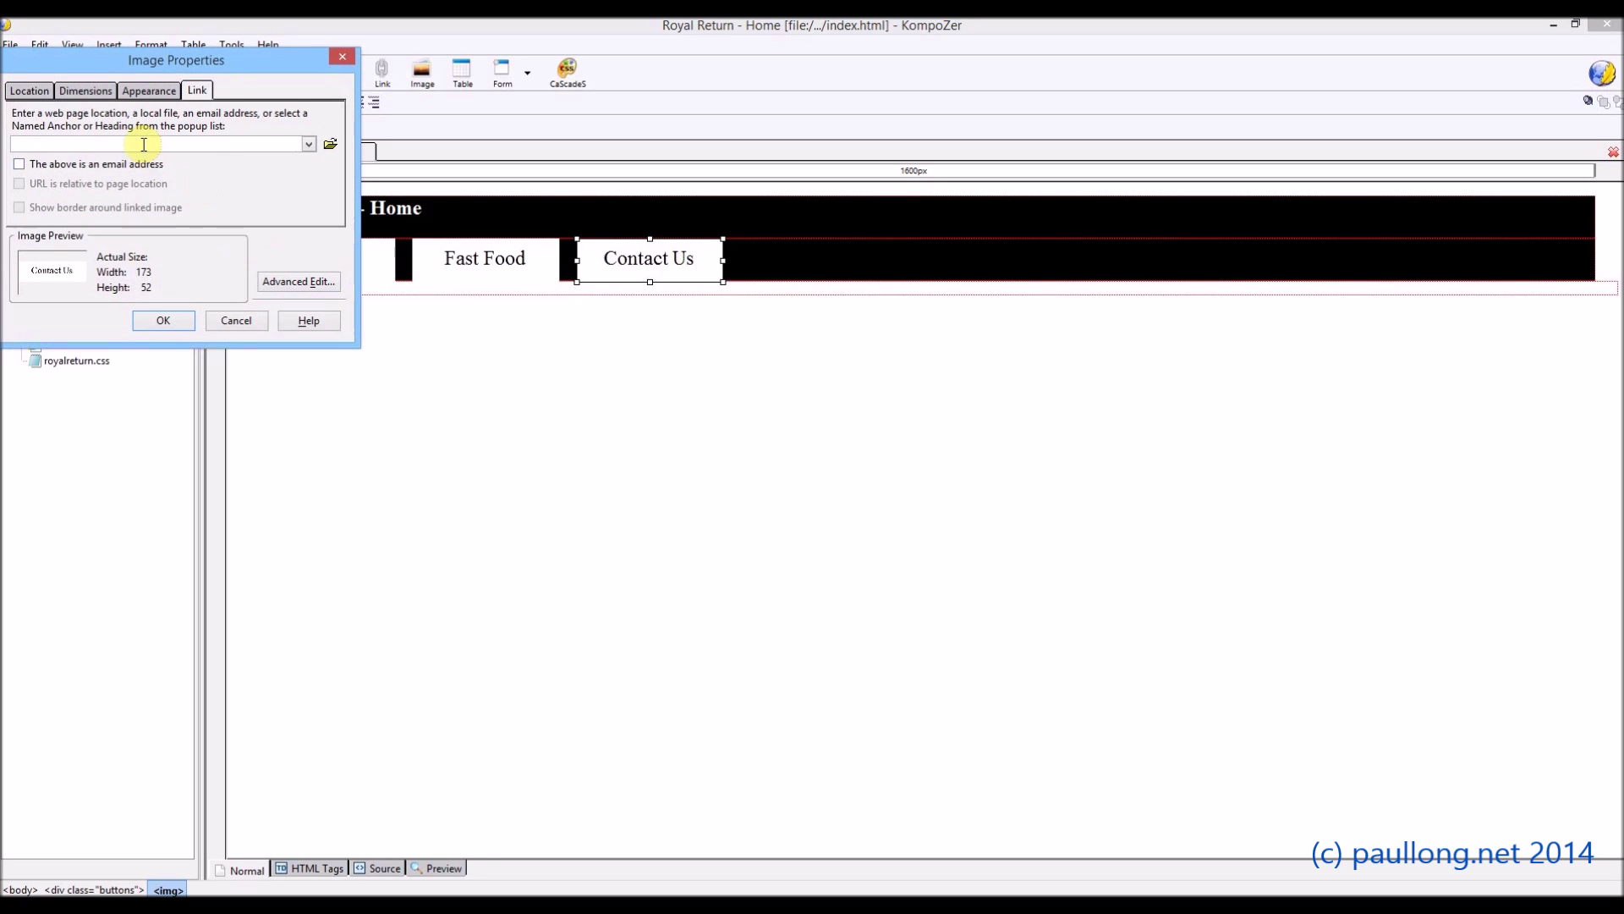
pyautogui.click(144, 144)
pyautogui.write('contact')
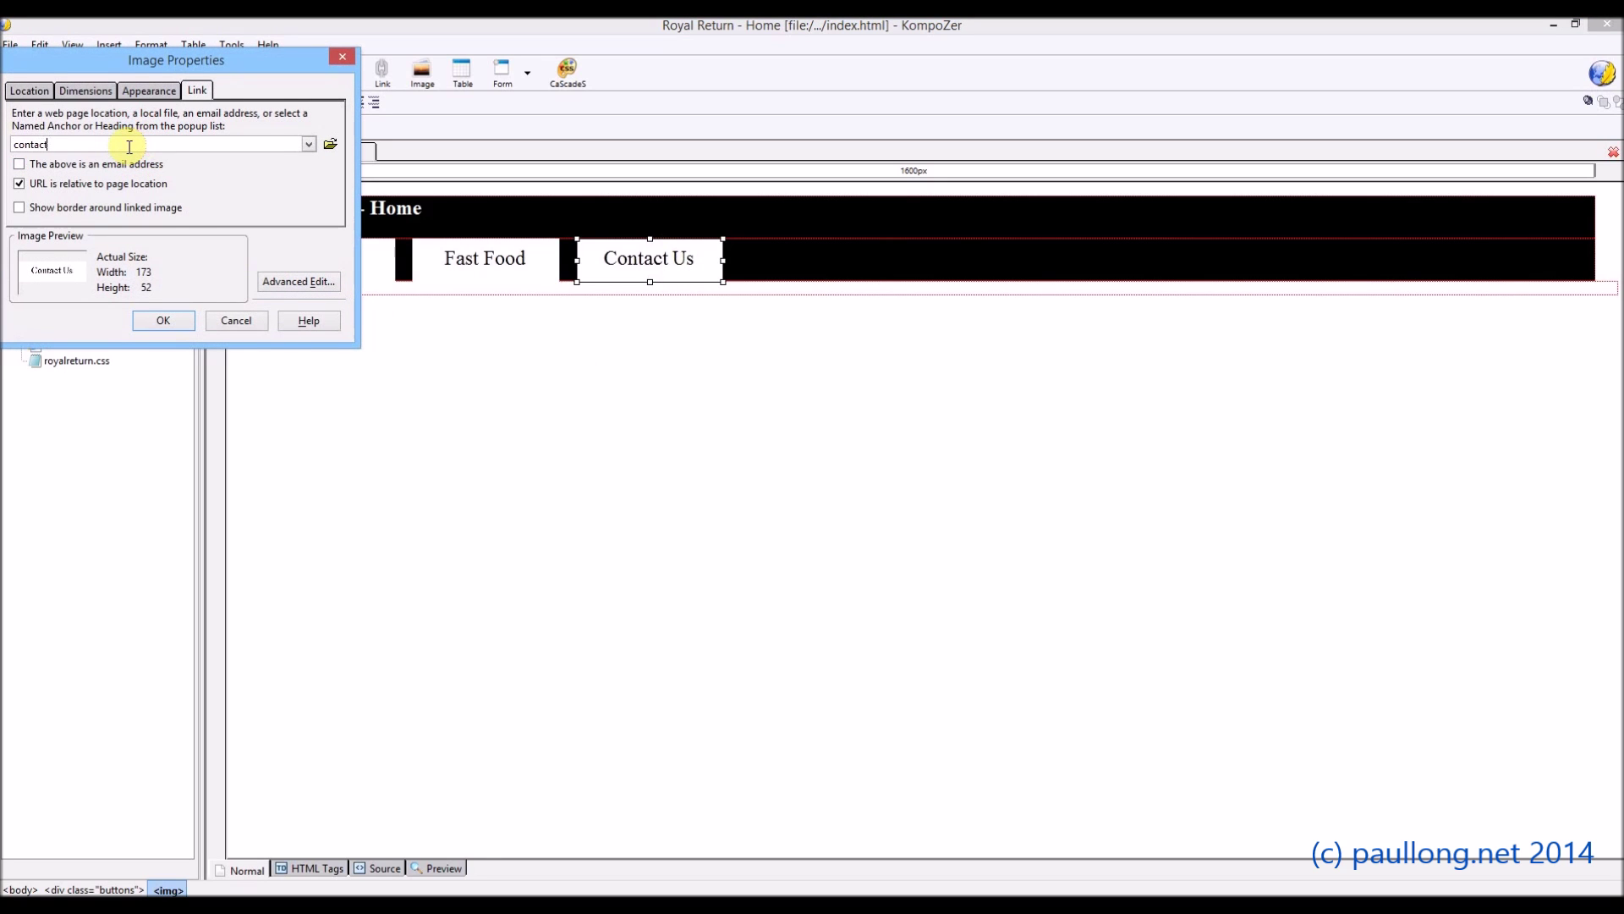
pyautogui.write('.html')
pyautogui.click(166, 317)
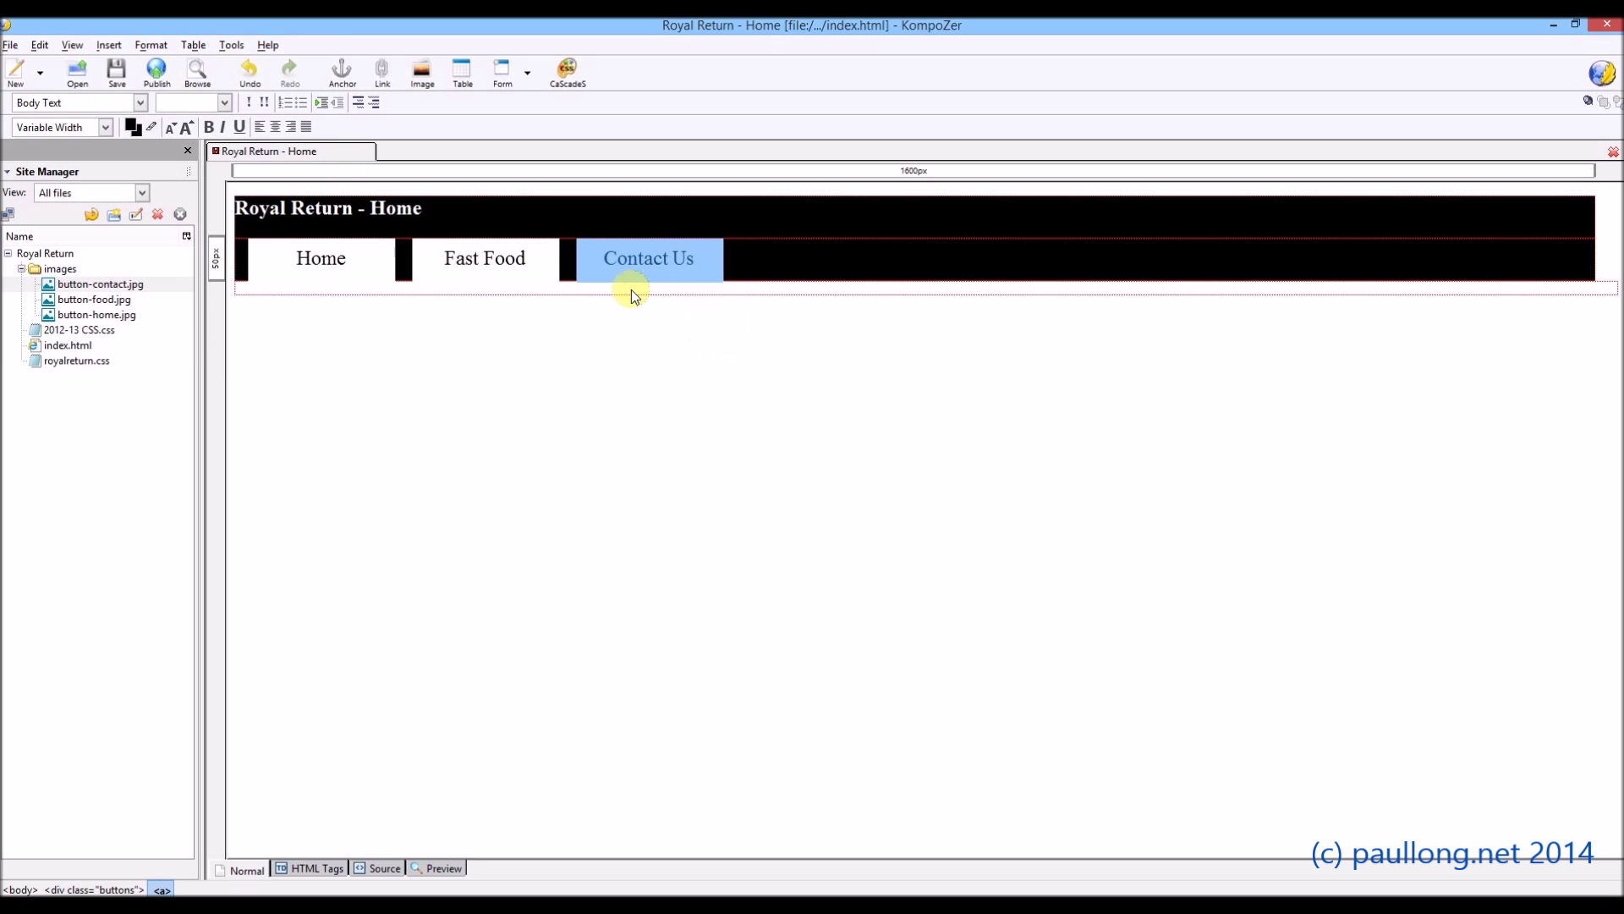